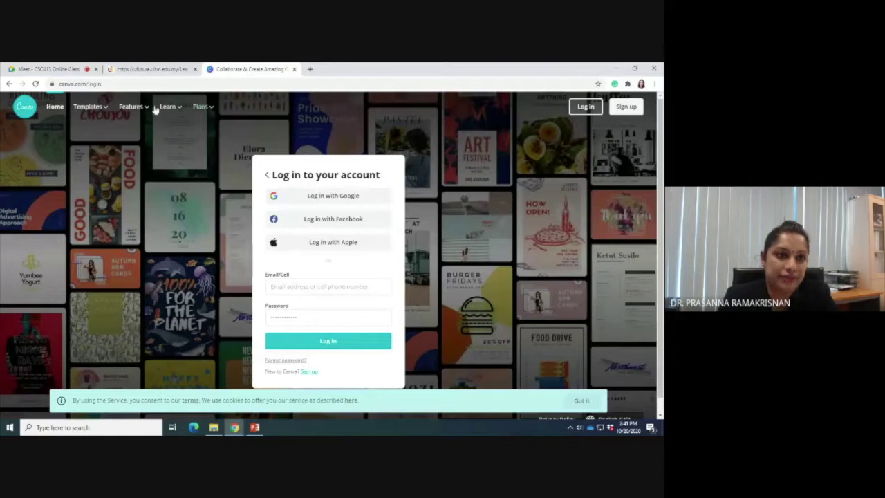
# Open the Getting started with Canva tutorials and look through the page as far as the footer's Resources links.
pyautogui.moveTo(166, 108)
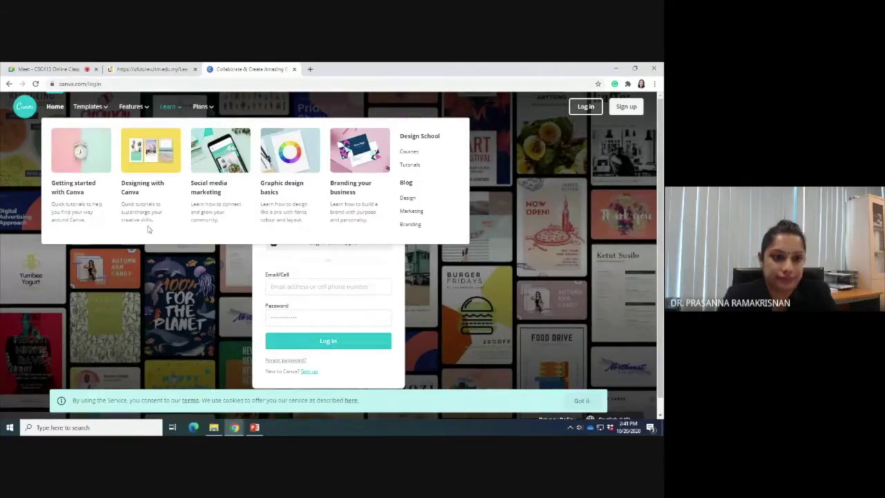
pyautogui.click(69, 186)
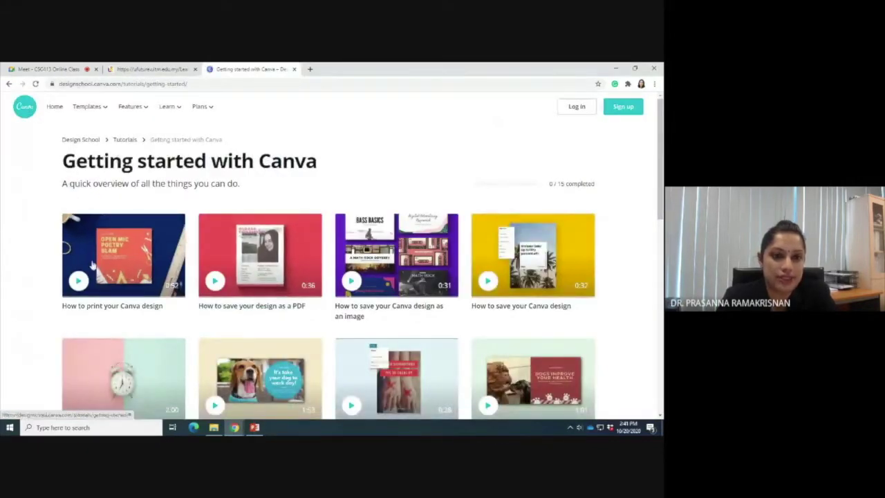
pyautogui.scroll(-1, 312, 284)
pyautogui.scroll(-15, 312, 284)
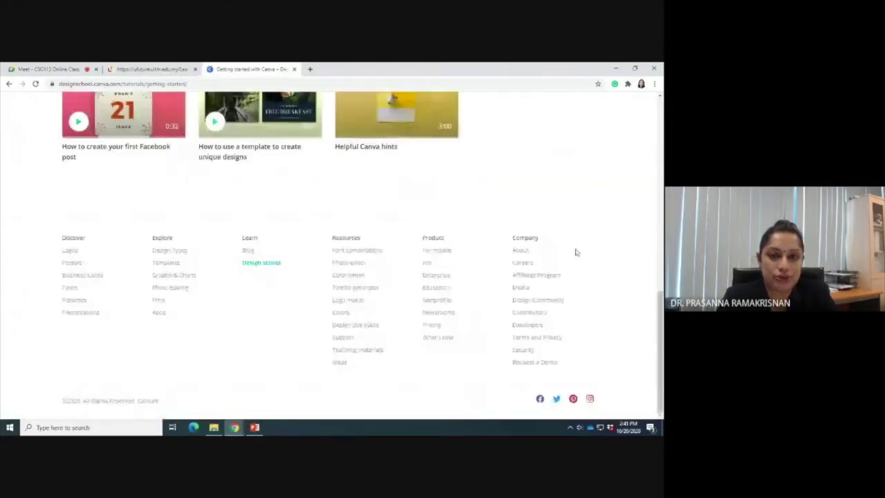
pyautogui.scroll(13, 590, 247)
pyautogui.scroll(5, 517, 206)
pyautogui.scroll(-6, 209, 337)
pyautogui.scroll(-5, 210, 338)
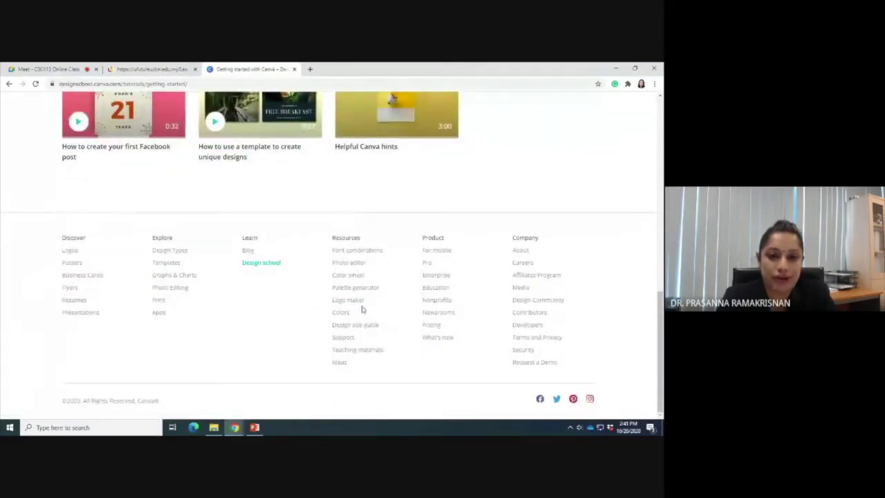
# Open the Font combinations resource in a new tab and browse the pairings for the Droid Serif starter font.
pyautogui.rightClick(343, 255)
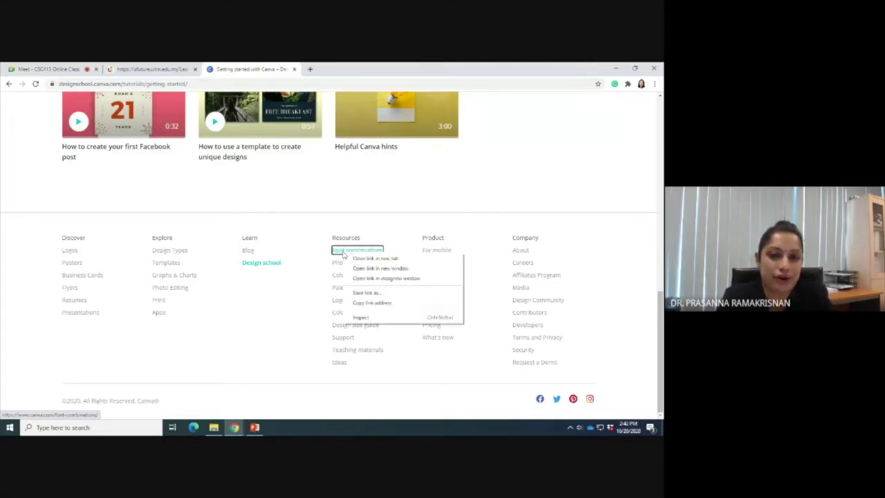
pyautogui.click(359, 258)
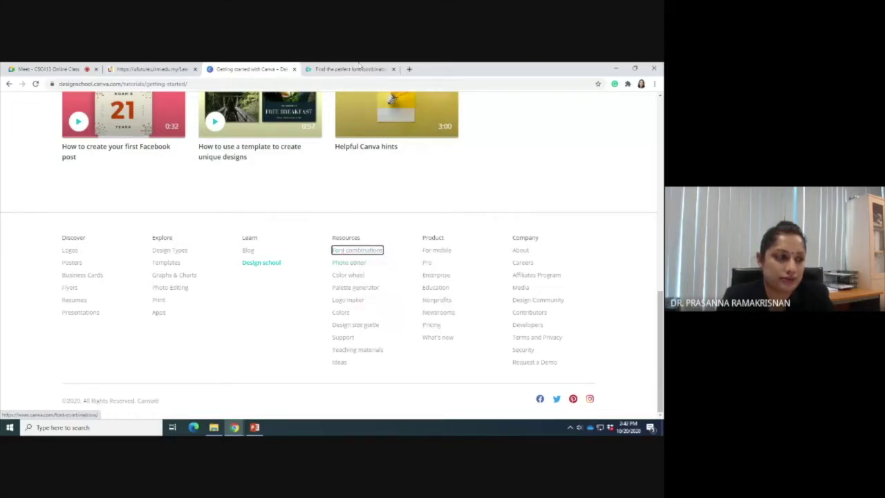
pyautogui.click(350, 69)
pyautogui.click(432, 262)
pyautogui.scroll(-5, 251, 316)
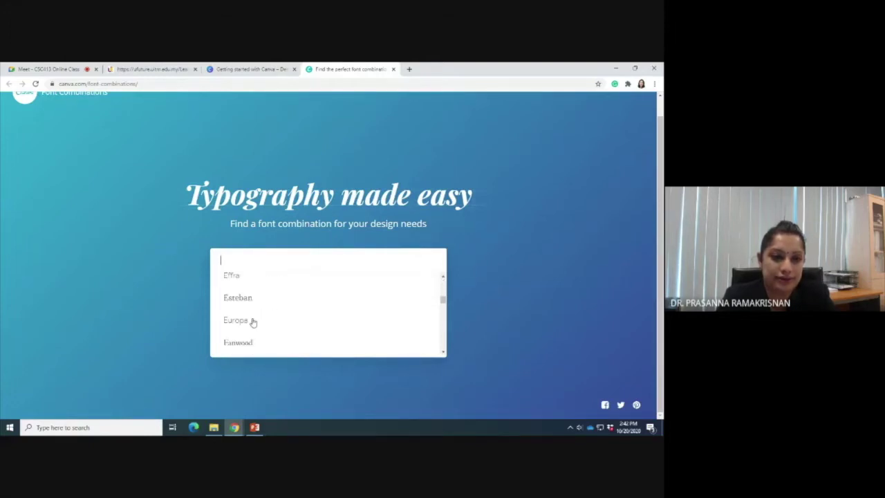
pyautogui.click(253, 320)
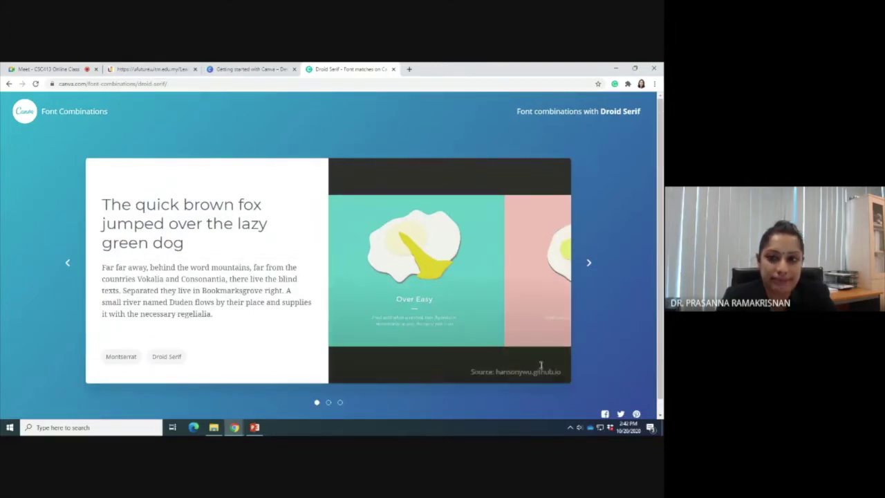
pyautogui.click(588, 265)
# Return to the starter font selection and view the font combinations with Garamond Premier Pro.
pyautogui.click(70, 117)
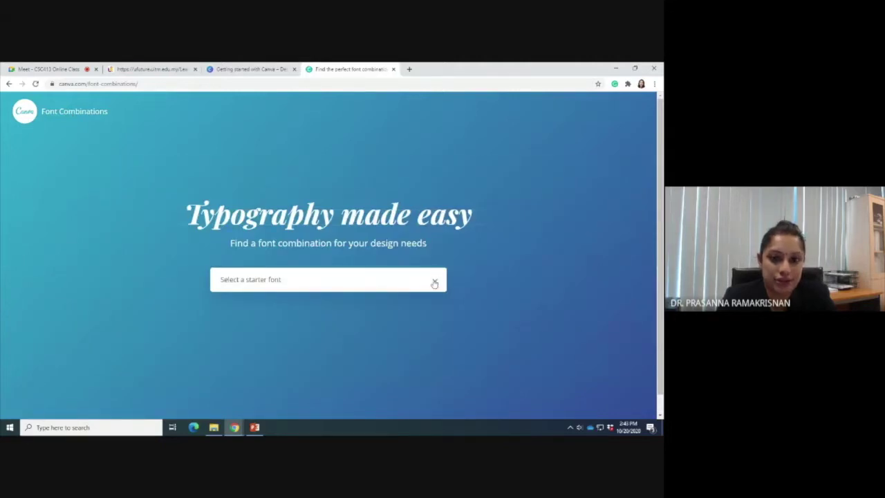
pyautogui.click(434, 282)
pyautogui.scroll(-10, 399, 346)
pyautogui.scroll(-8, 399, 346)
pyautogui.scroll(-2, 397, 348)
pyautogui.scroll(4, 356, 357)
pyautogui.scroll(-1, 262, 333)
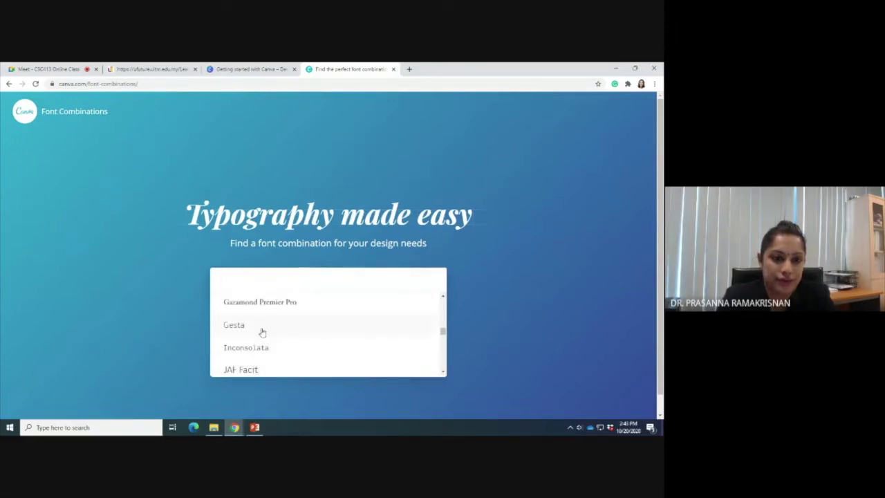
pyautogui.click(266, 303)
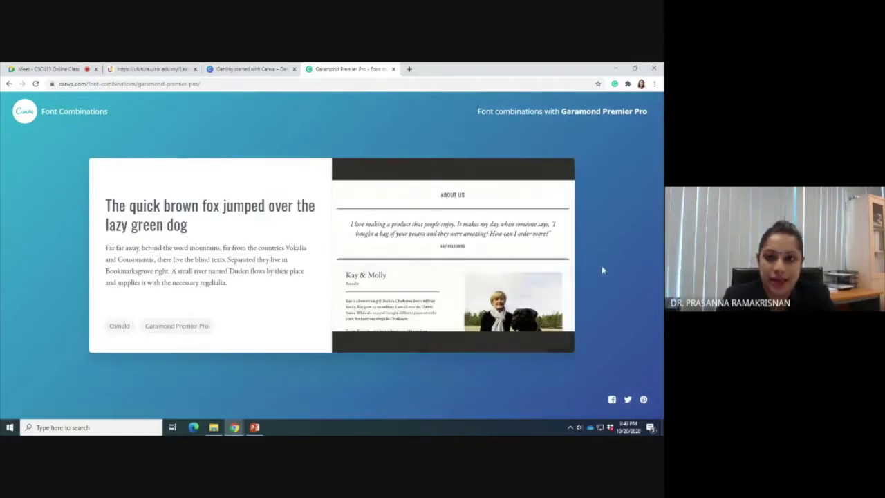
pyautogui.moveTo(571, 295)
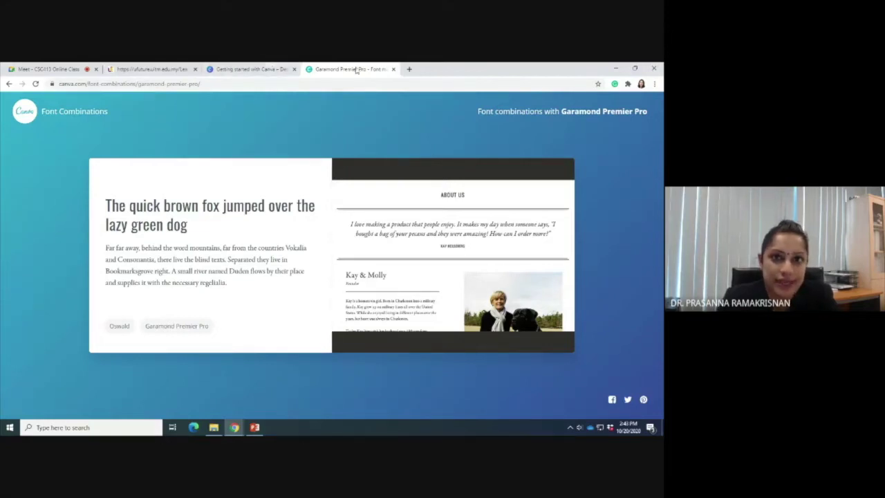
# Close the font combinations page and launch the online photo editor from the Photo editor resource.
pyautogui.click(394, 69)
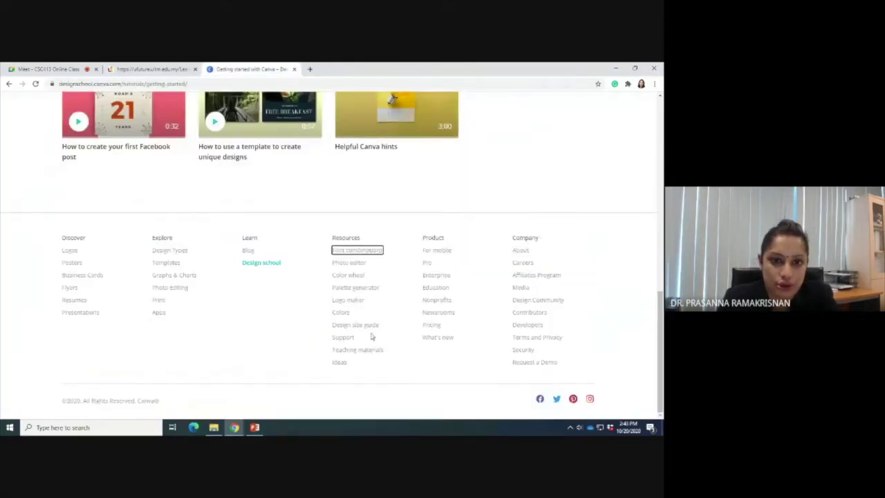
pyautogui.click(350, 266)
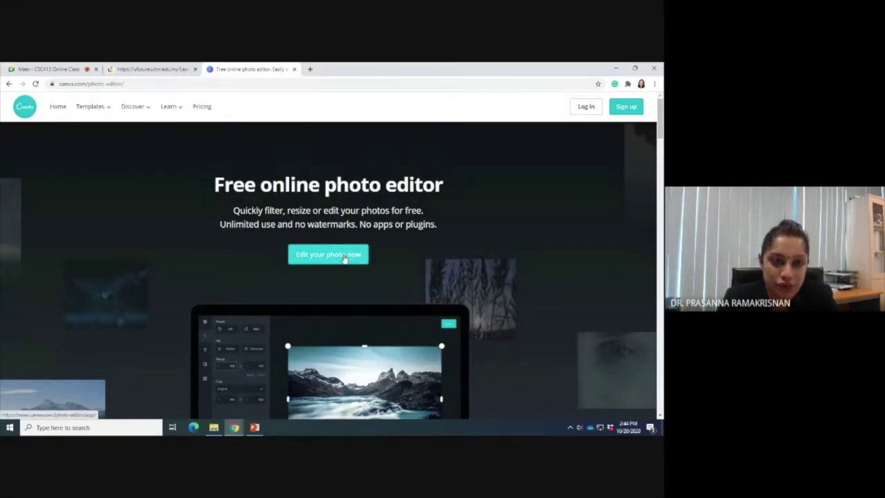
pyautogui.click(344, 256)
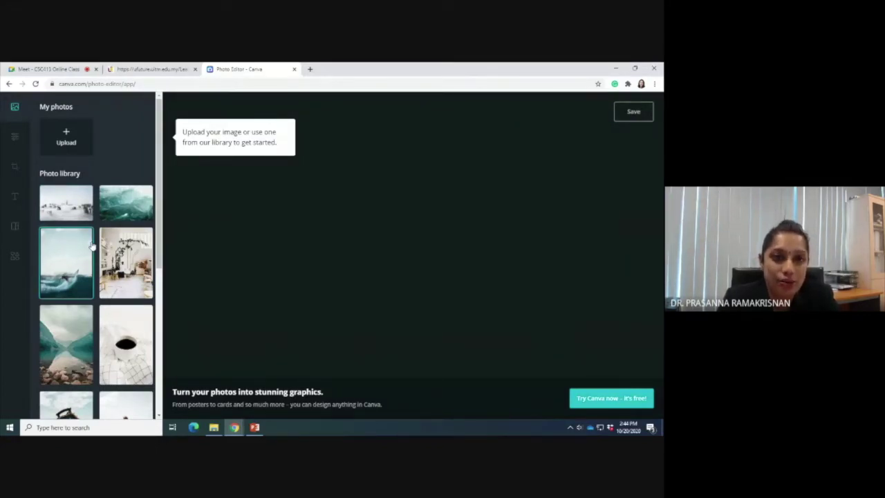
# Search the web for "removebg" in a new tab and open the remove.bg website.
pyautogui.click(308, 70)
pyautogui.write('remo')
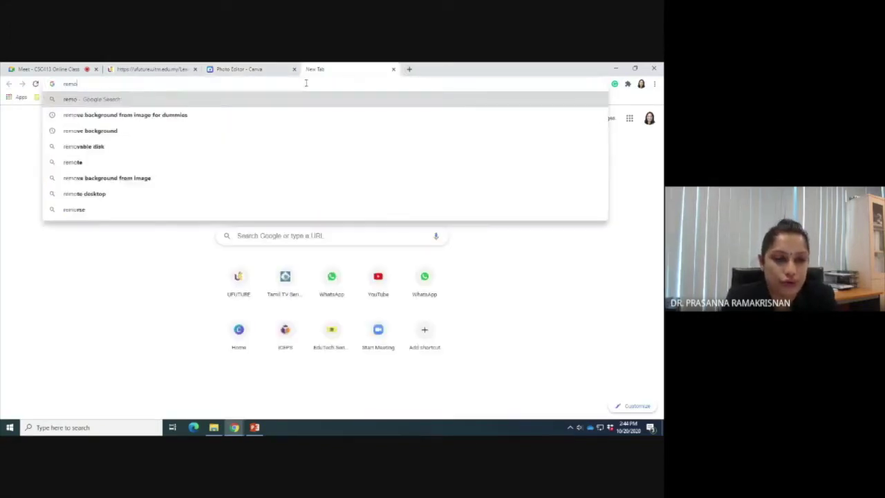
pyautogui.write('vebg')
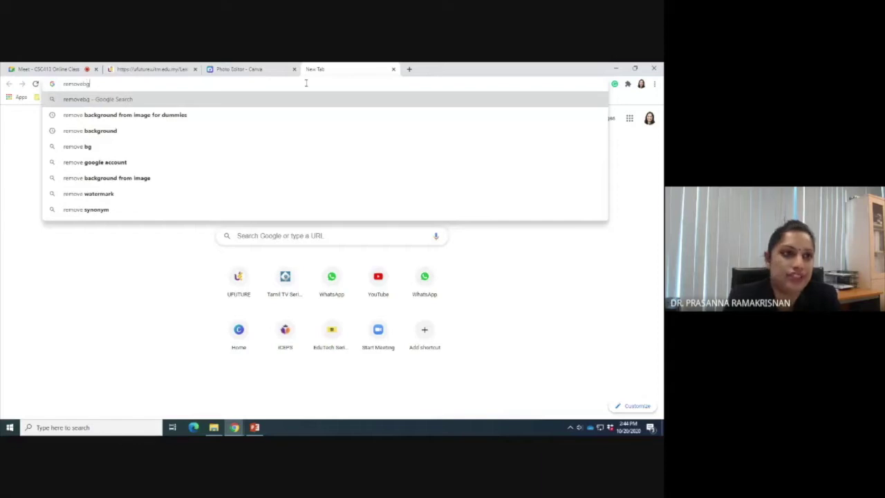
pyautogui.press('Return')
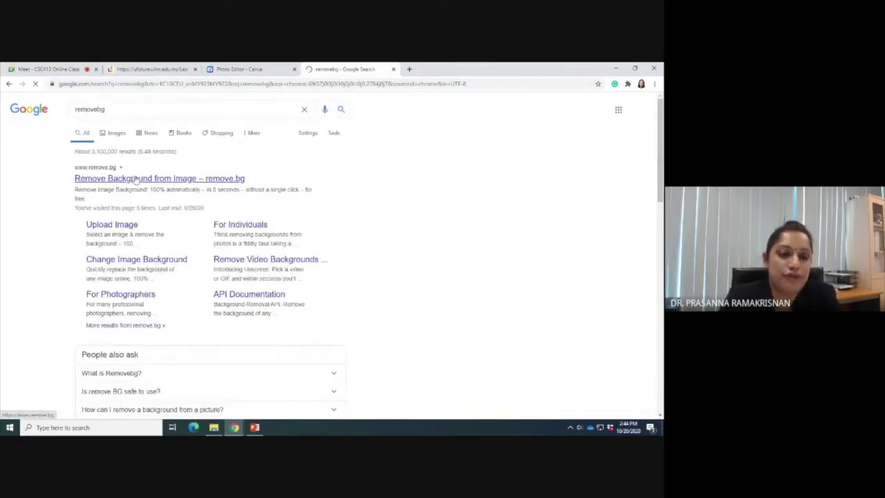
pyautogui.click(137, 179)
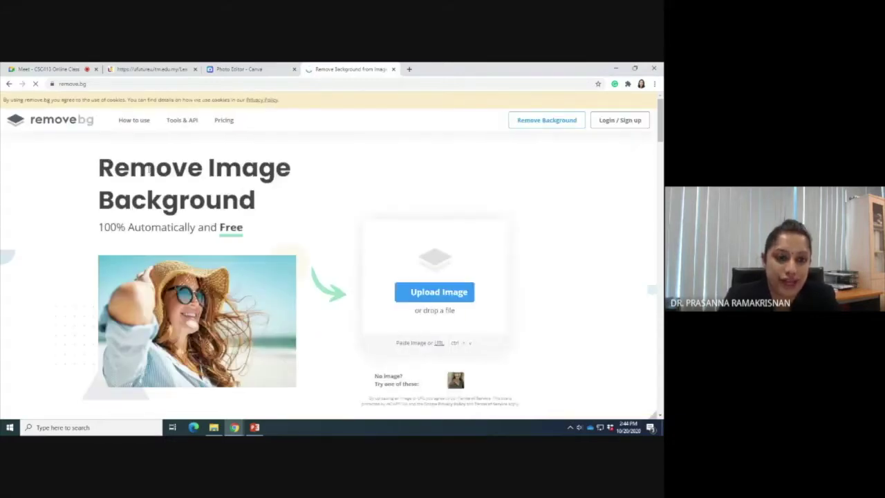
pyautogui.scroll(-2, 488, 265)
pyautogui.scroll(1, 500, 265)
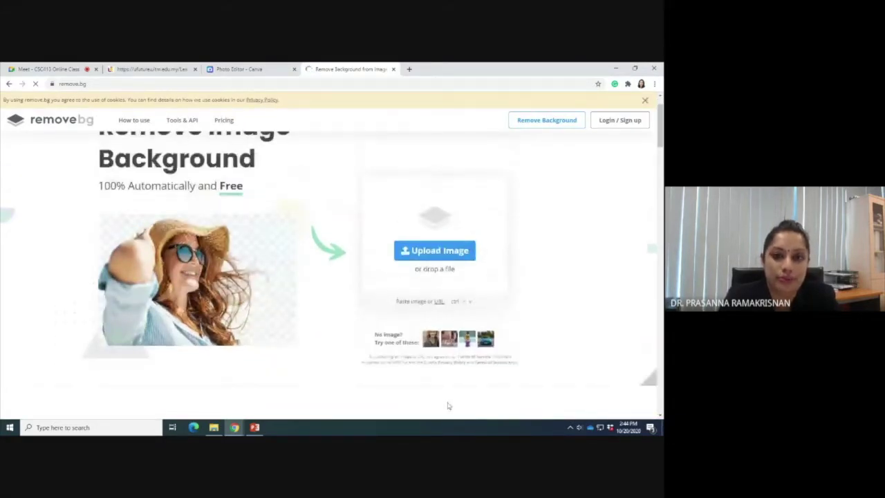
pyautogui.scroll(1, 456, 269)
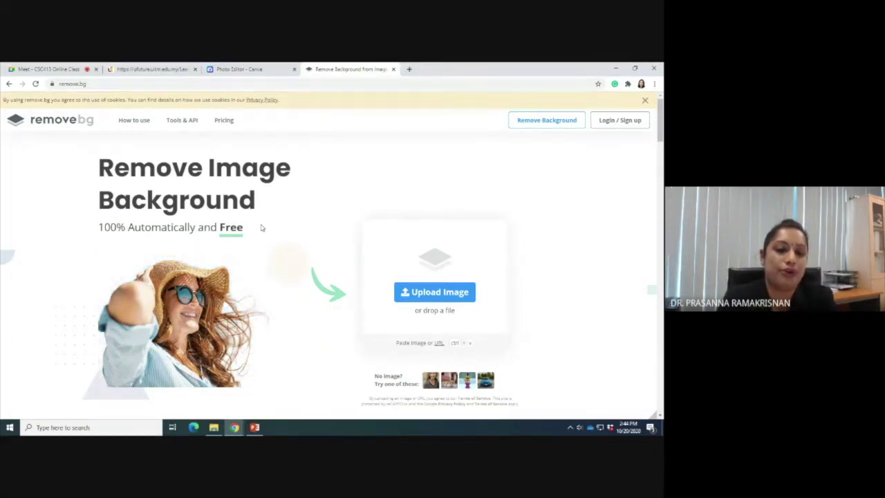
# Upload the "half size photo" image to remove.bg to have its background removed.
pyautogui.click(421, 297)
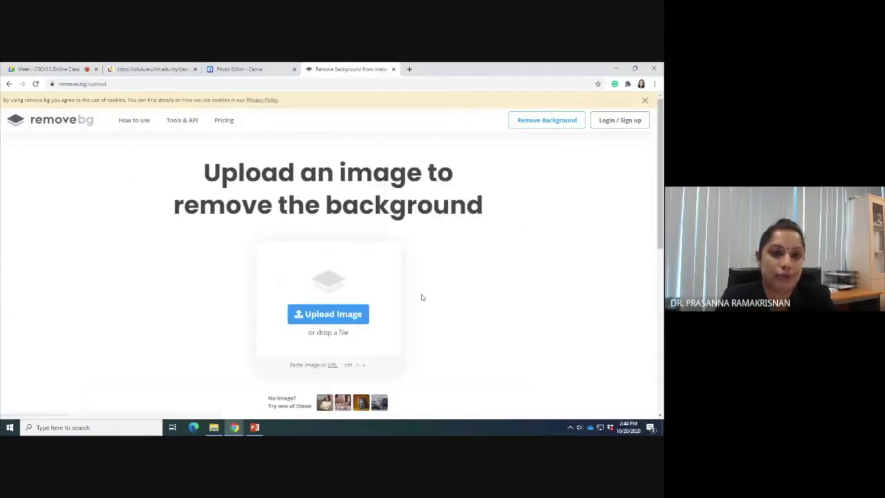
pyautogui.click(328, 314)
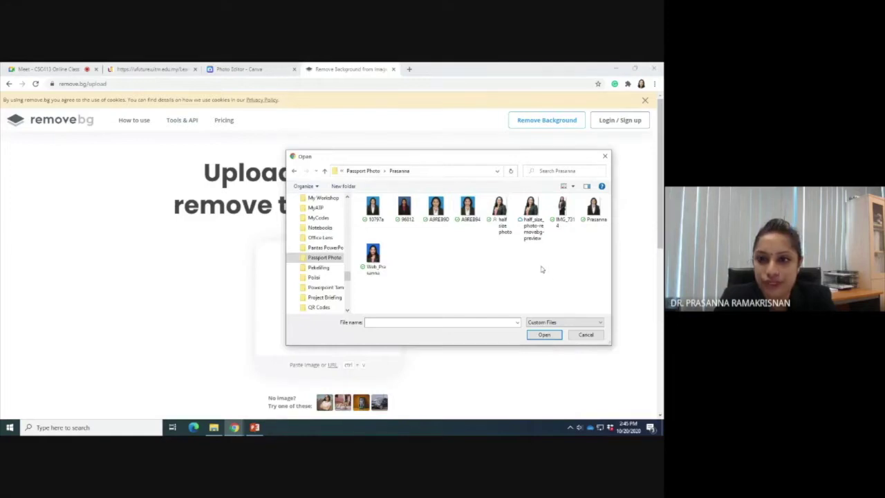
pyautogui.click(499, 209)
pyautogui.doubleClick(495, 206)
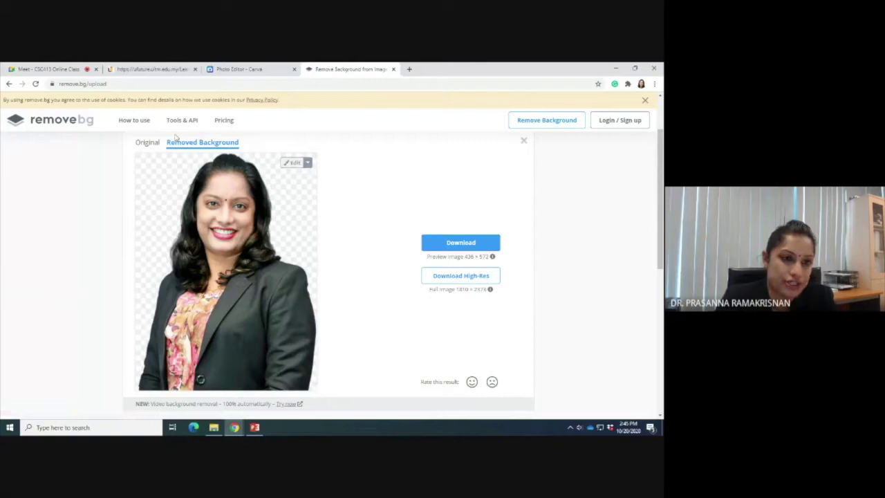
# Compare the original photo with the removed-background version and download the preview-size result.
pyautogui.click(148, 144)
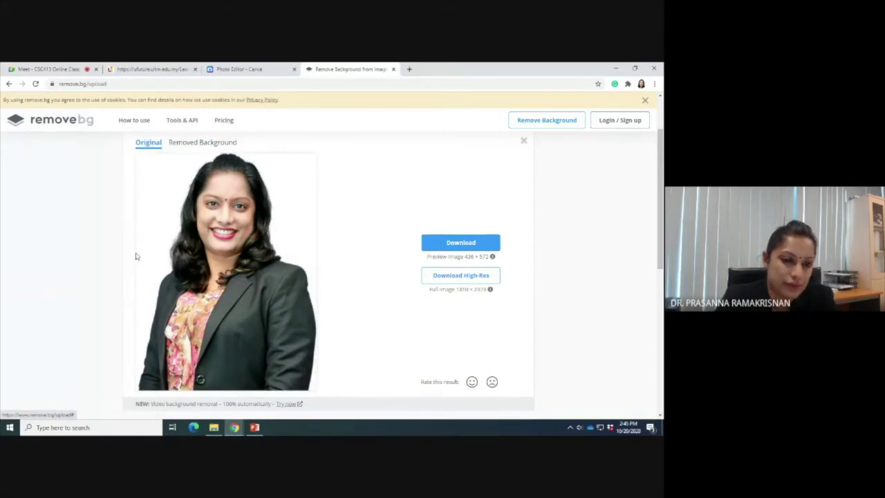
pyautogui.click(200, 144)
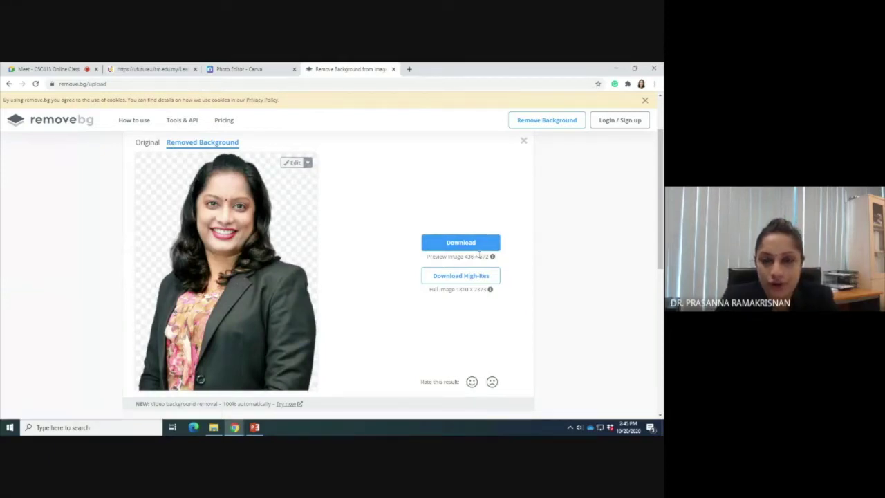
pyautogui.scroll(-1, 479, 254)
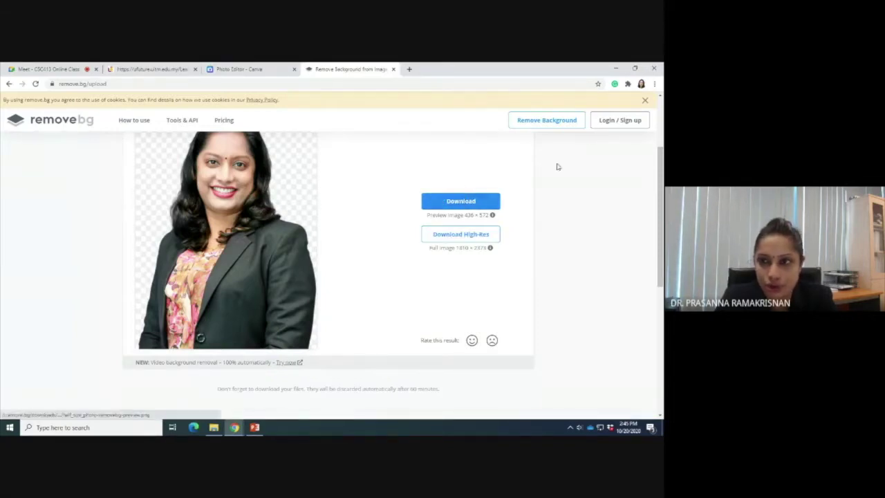
pyautogui.click(472, 203)
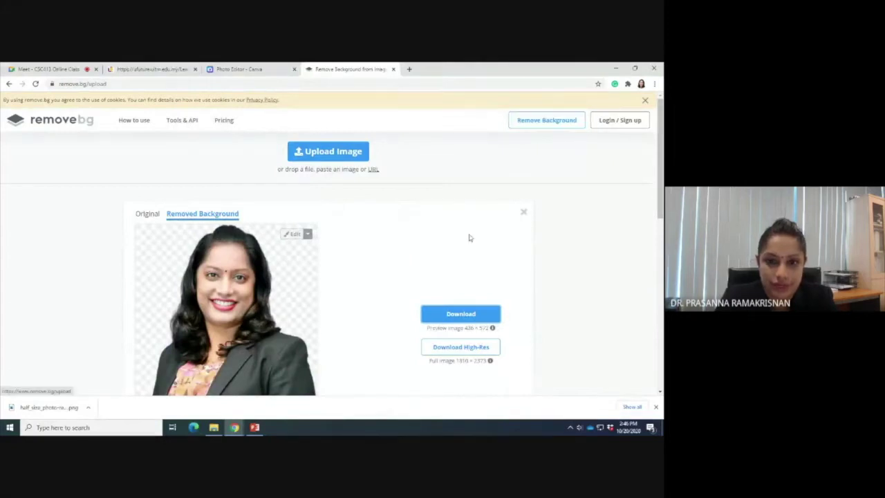
# Return to Canva's Getting started tutorials page and open the Color wheel resource from its footer.
pyautogui.scroll(-10, 329, 195)
pyautogui.scroll(8, 477, 342)
pyautogui.scroll(-1, 476, 344)
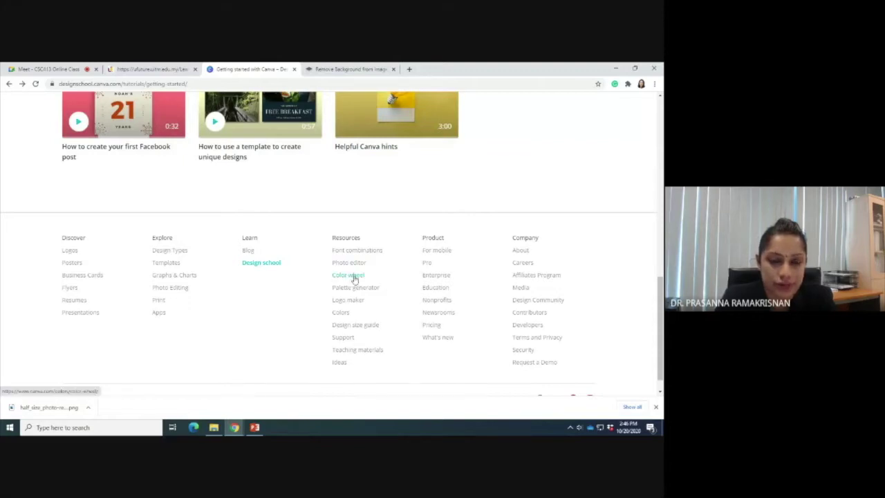
pyautogui.click(353, 277)
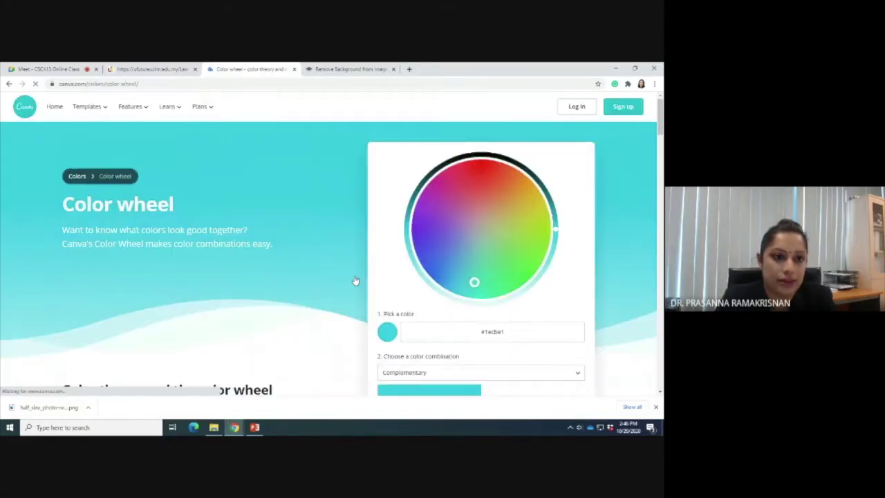
# Set the color wheel's color combination to Analogous.
pyautogui.scroll(-2, 437, 267)
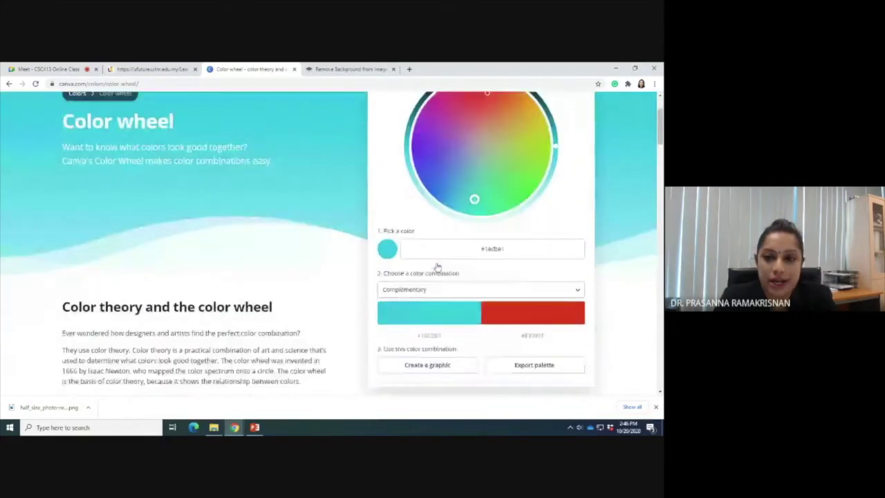
pyautogui.click(562, 289)
pyautogui.click(401, 323)
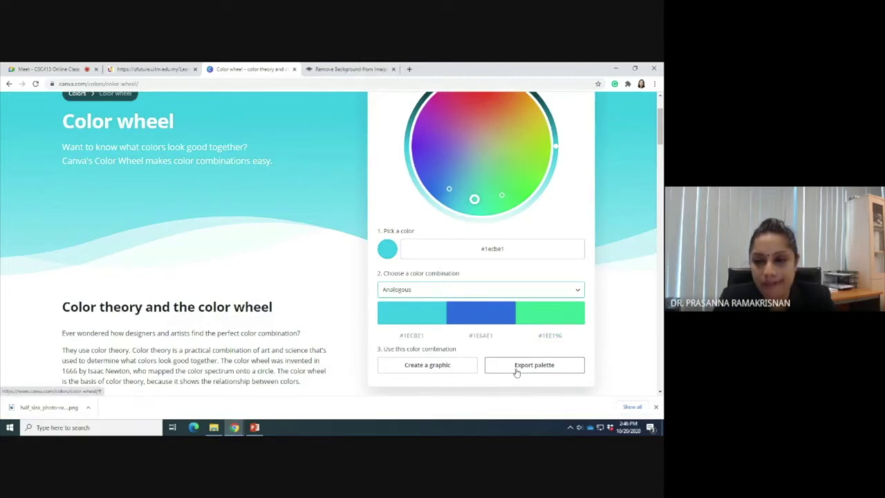
# Start a graphic from the analogous color combination and browse the matching Blue Green templates.
pyautogui.click(417, 365)
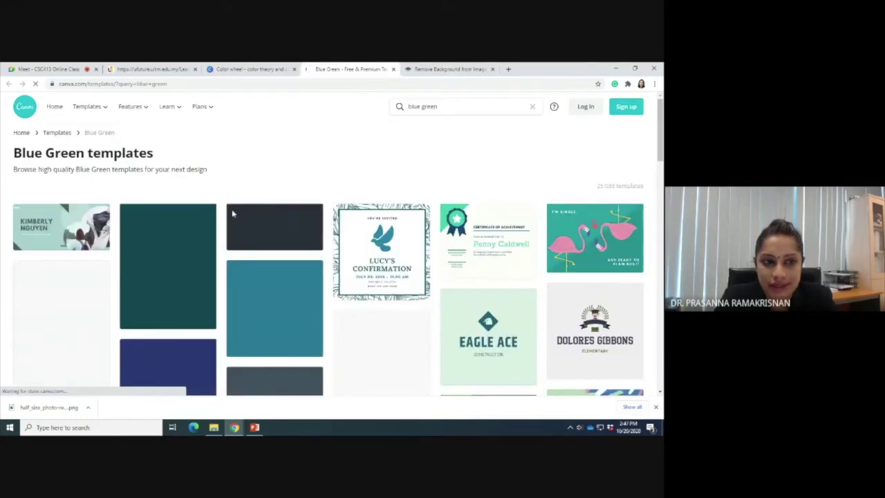
pyautogui.scroll(-1, 482, 270)
pyautogui.scroll(-10, 482, 269)
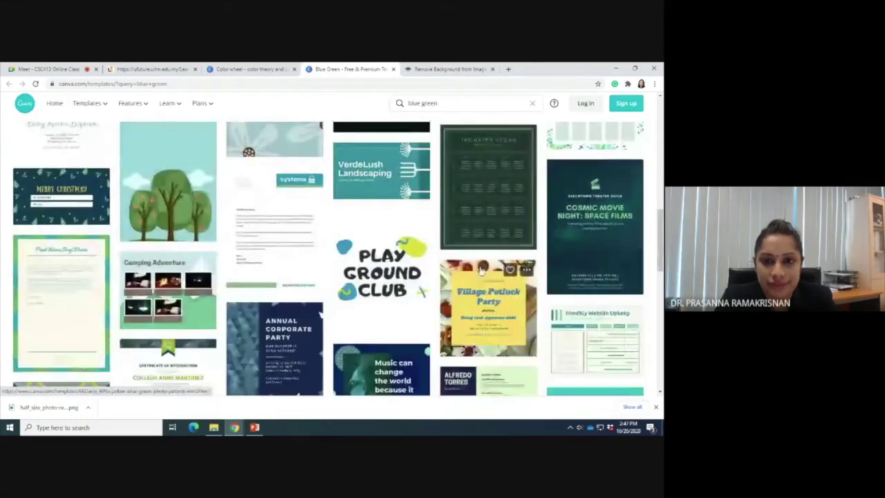
pyautogui.scroll(10, 482, 270)
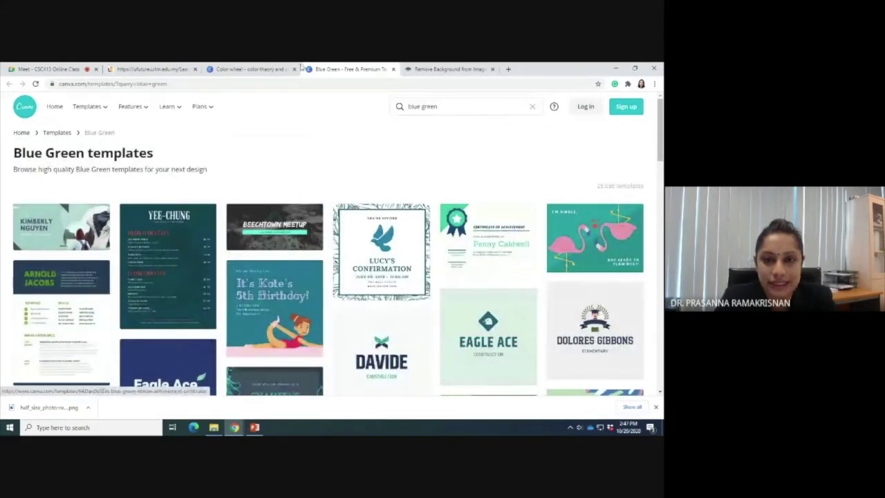
# Return to the color wheel page and review the available color combination types, keeping Analogous.
pyautogui.click(223, 70)
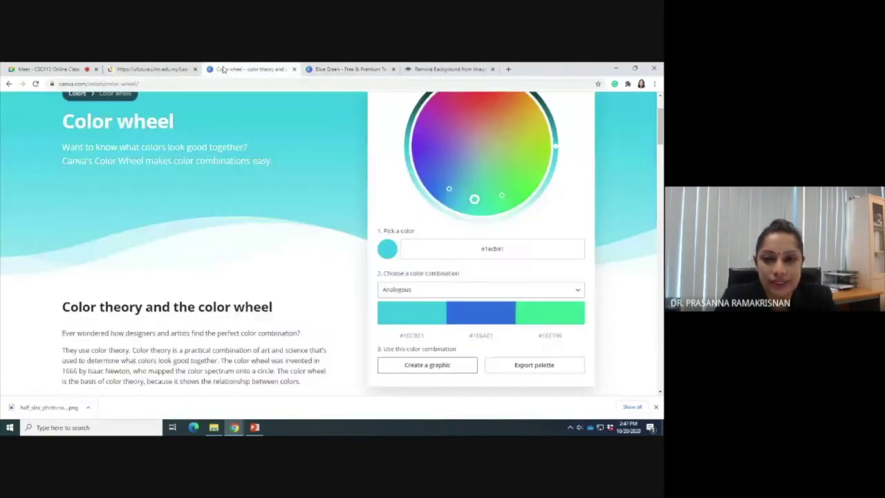
pyautogui.click(547, 291)
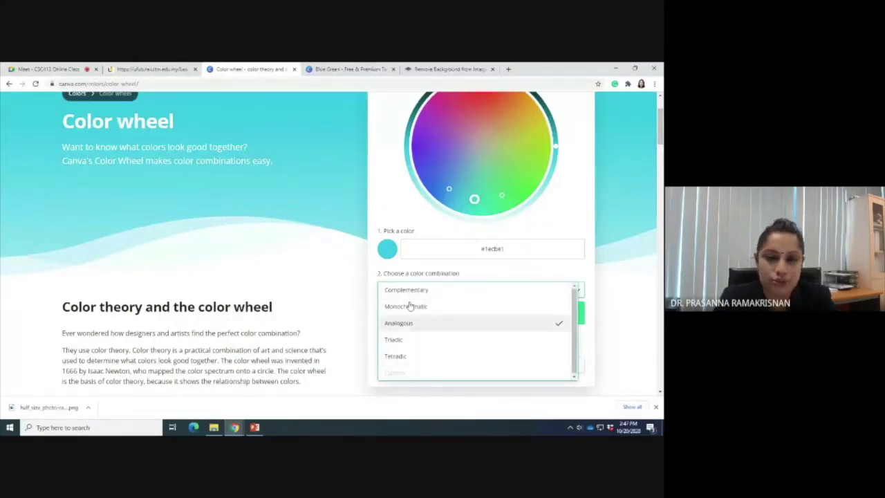
pyautogui.click(423, 274)
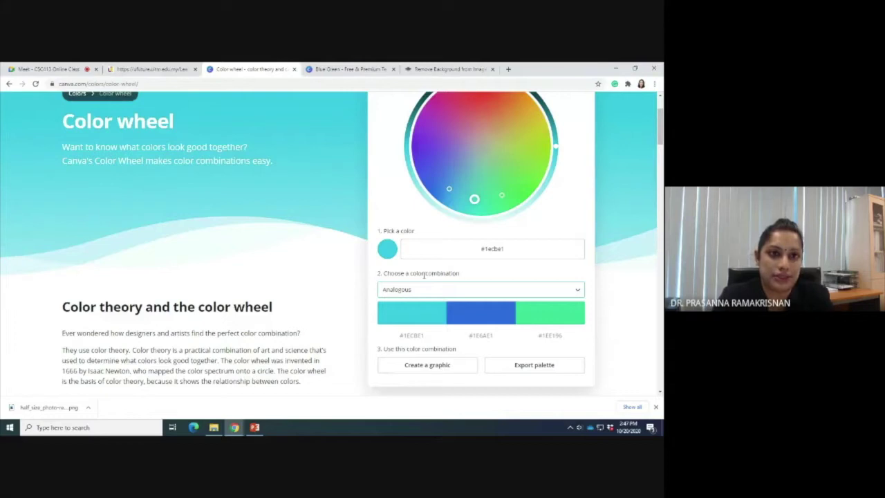
pyautogui.scroll(2, 424, 274)
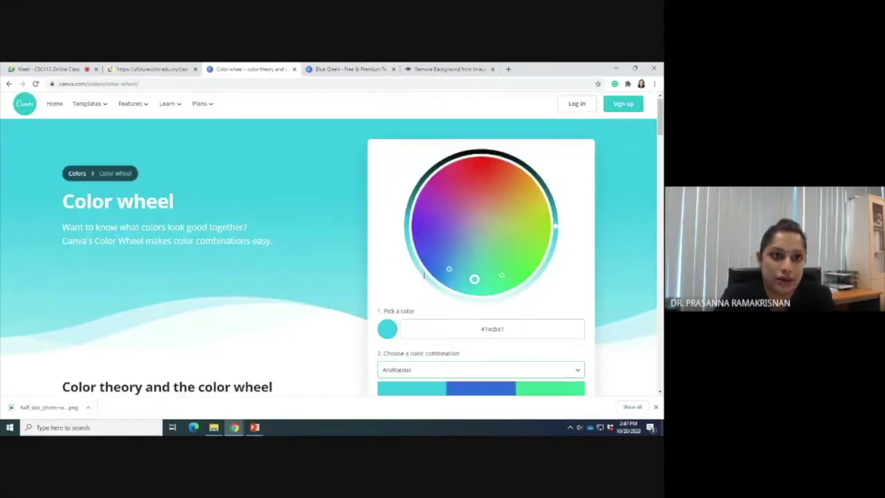
# Open the Palette generator resource from the Getting started page's footer and upload an image to extract its colors.
pyautogui.click(8, 83)
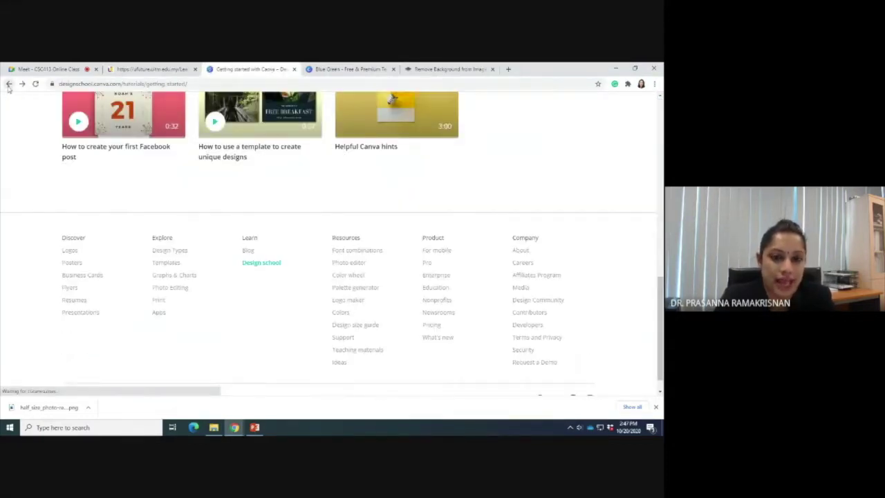
pyautogui.click(353, 289)
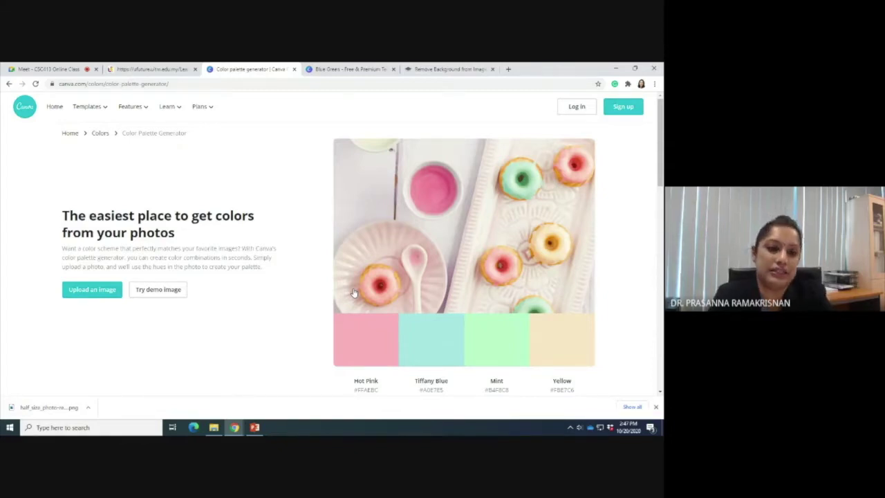
pyautogui.scroll(-2, 419, 265)
pyautogui.scroll(1, 421, 263)
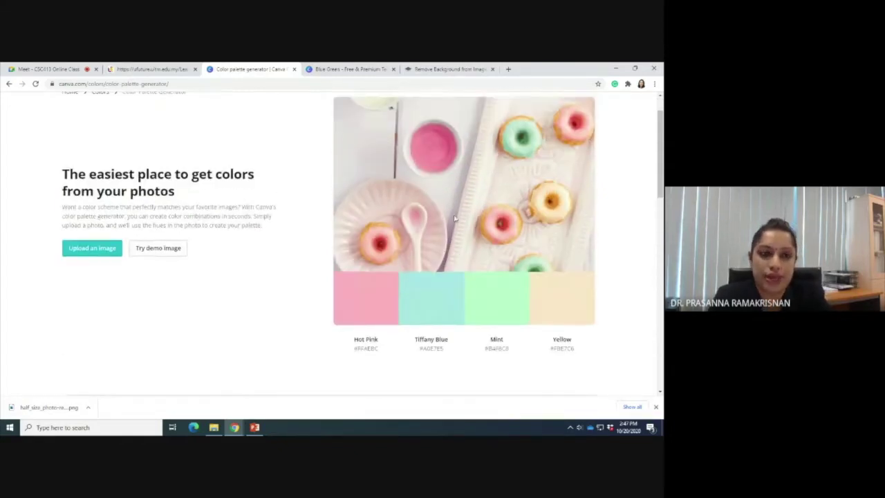
pyautogui.click(102, 251)
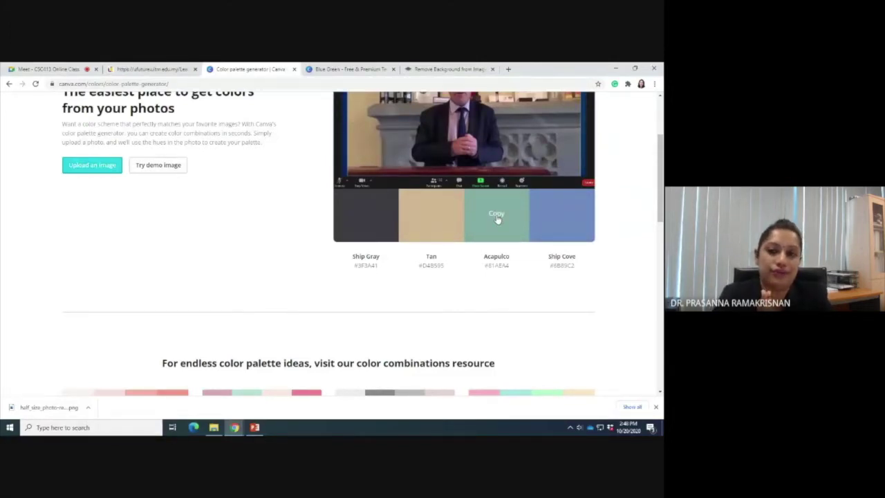
# Explore Canva's color combinations resource and browse the ready-made color palettes.
pyautogui.scroll(-4, 498, 228)
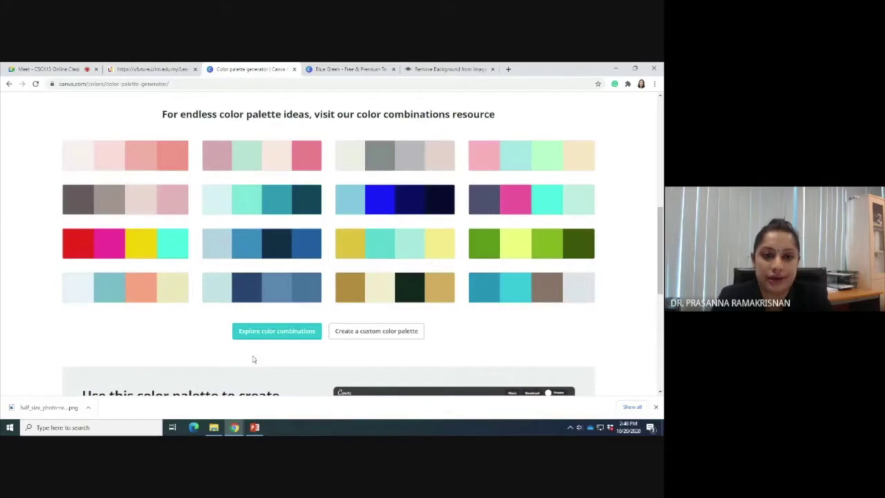
pyautogui.click(275, 336)
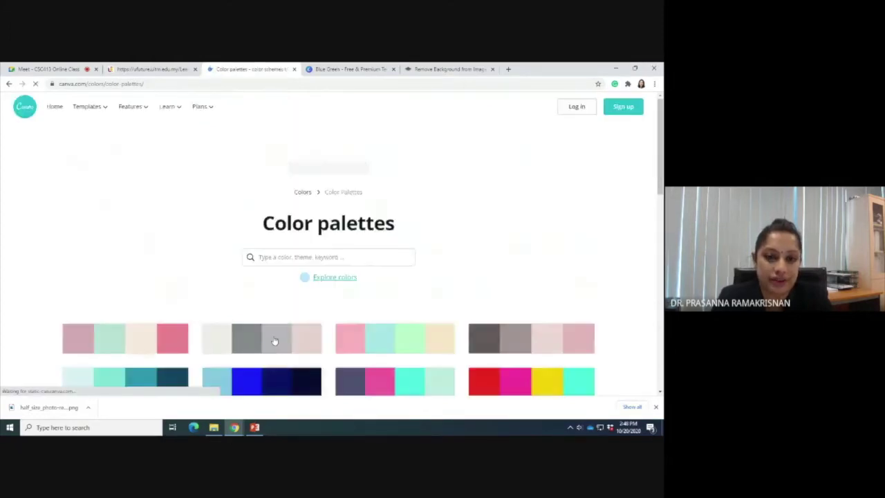
pyautogui.scroll(-10, 274, 340)
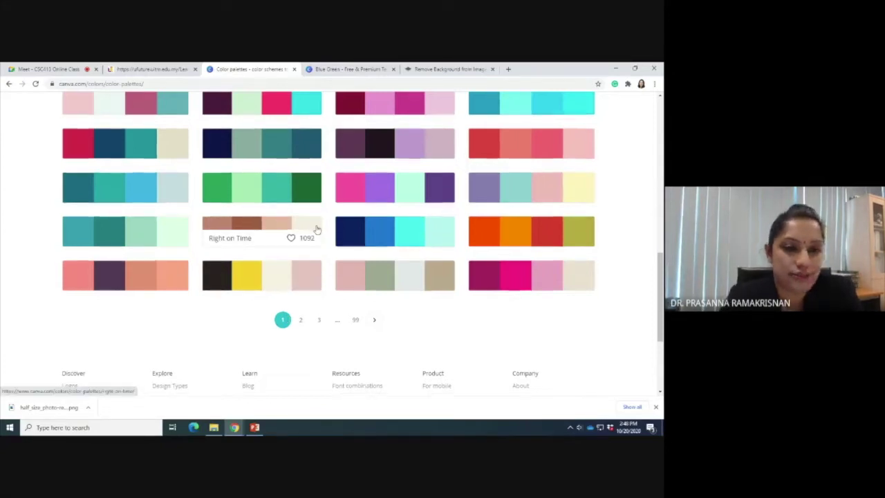
pyautogui.scroll(-2, 317, 229)
pyautogui.scroll(15, 318, 242)
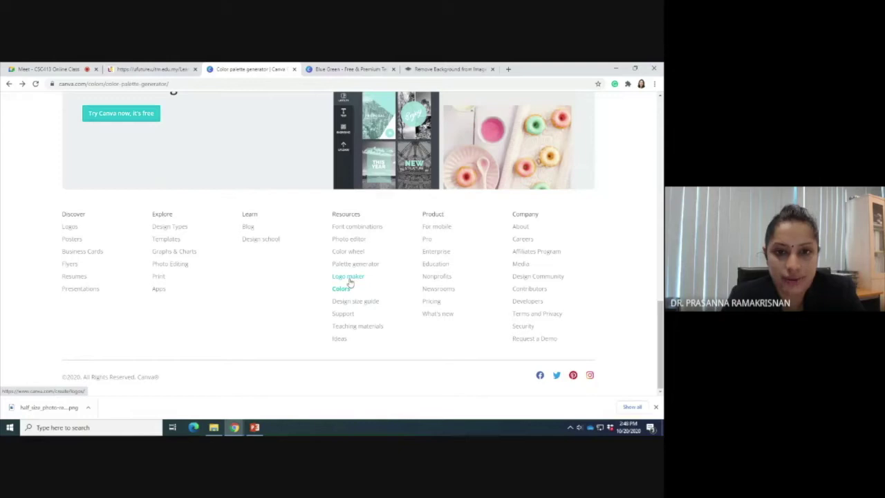
# Open the Logo maker resource, view the custom logo starting page, and return to browse the logo templates.
pyautogui.click(349, 278)
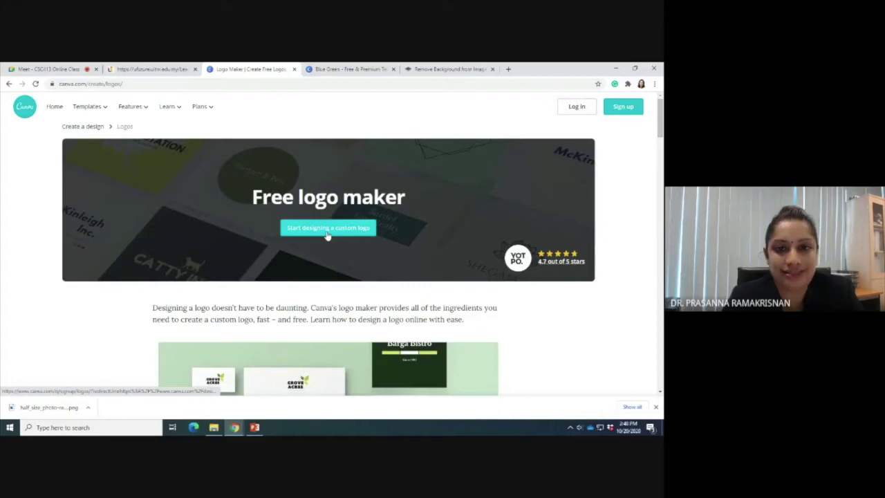
pyautogui.click(328, 228)
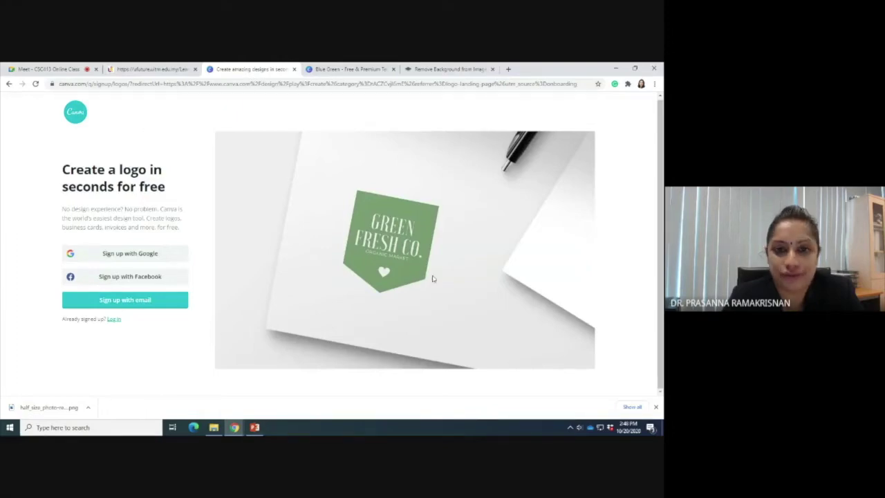
pyautogui.hotkey('alt', 'Left')
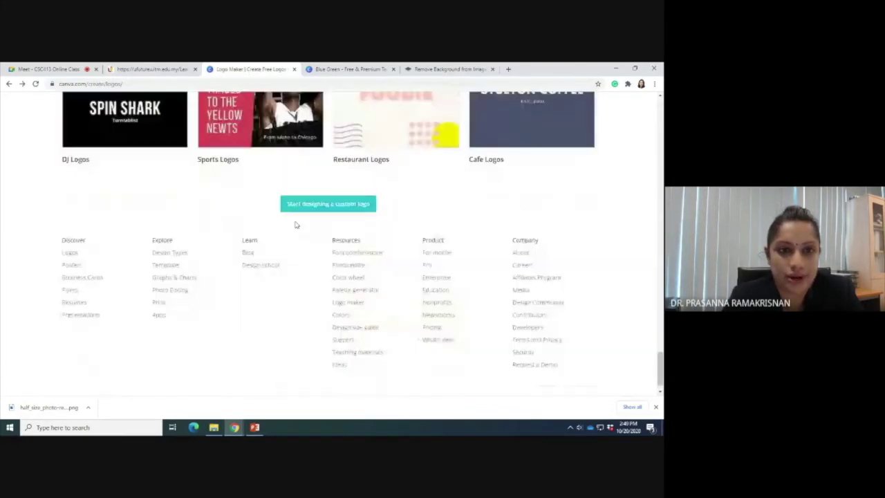
pyautogui.scroll(15, 295, 224)
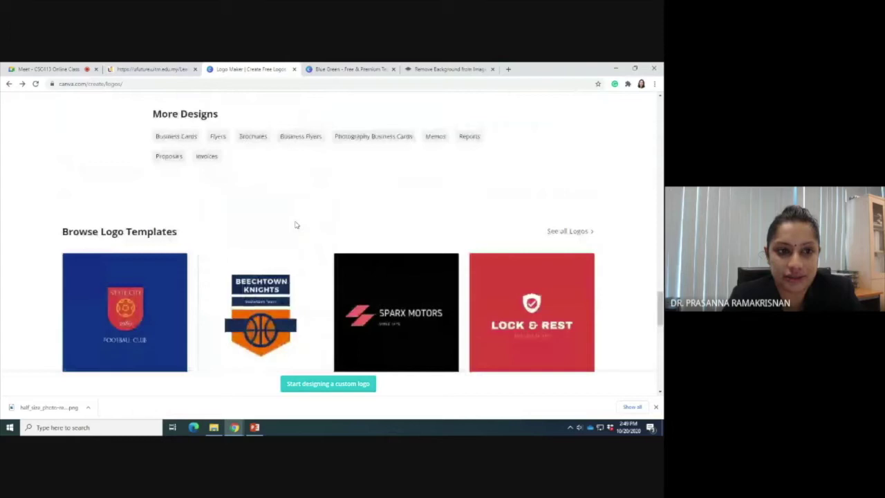
pyautogui.scroll(-10, 295, 224)
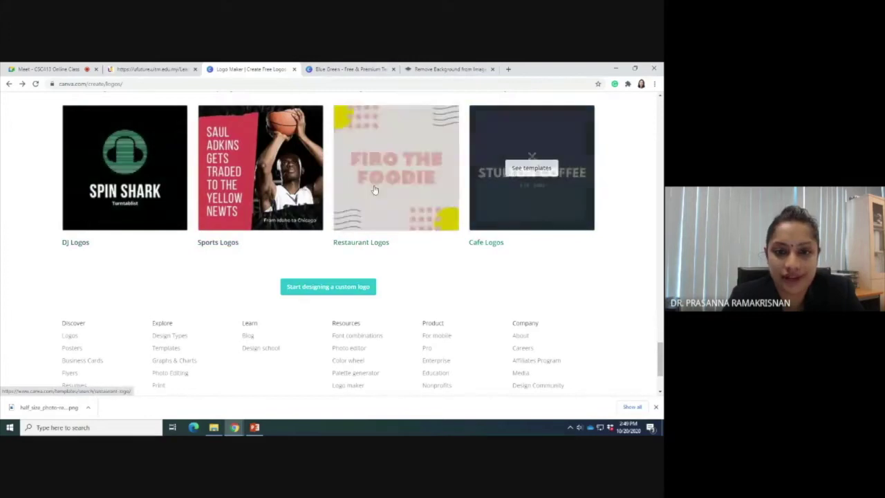
pyautogui.scroll(-3, 348, 200)
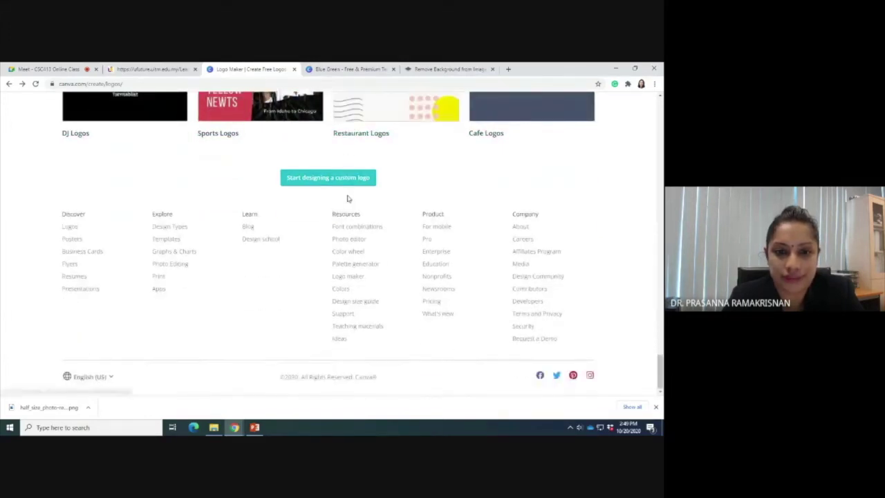
# Open the Design size guide resource and browse its document, social media and paper formats.
pyautogui.click(354, 301)
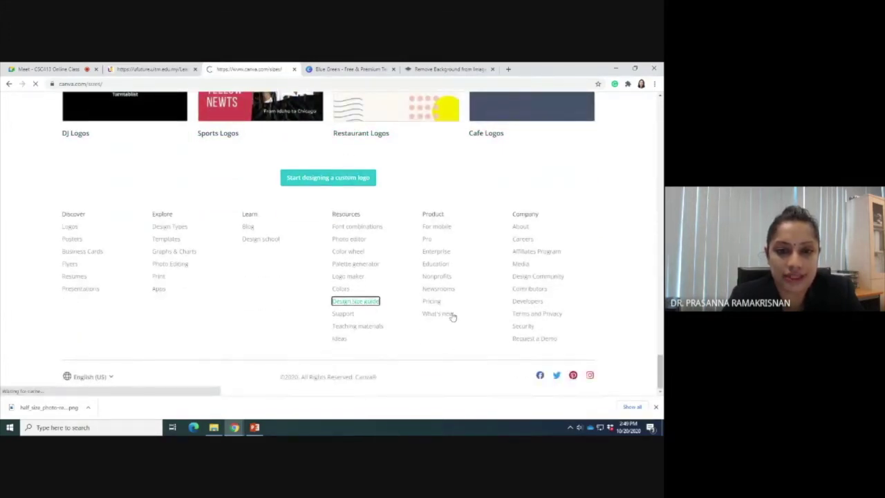
pyautogui.scroll(-5, 453, 316)
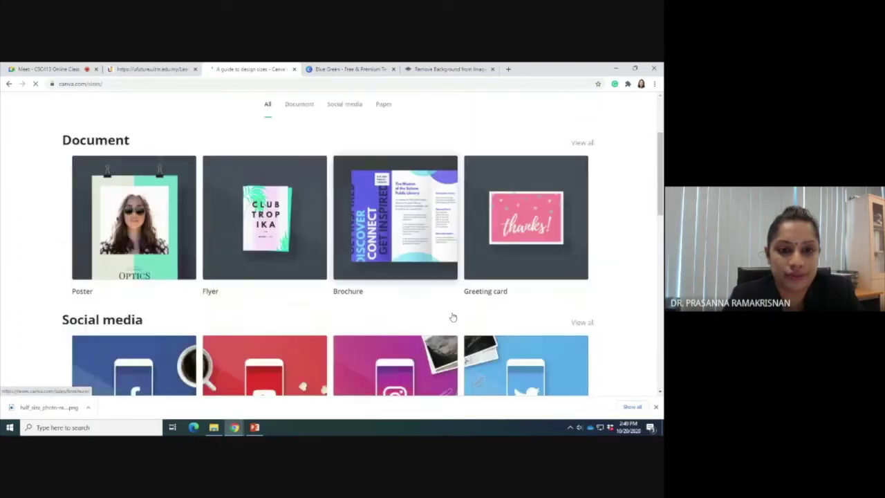
pyautogui.scroll(-4, 451, 317)
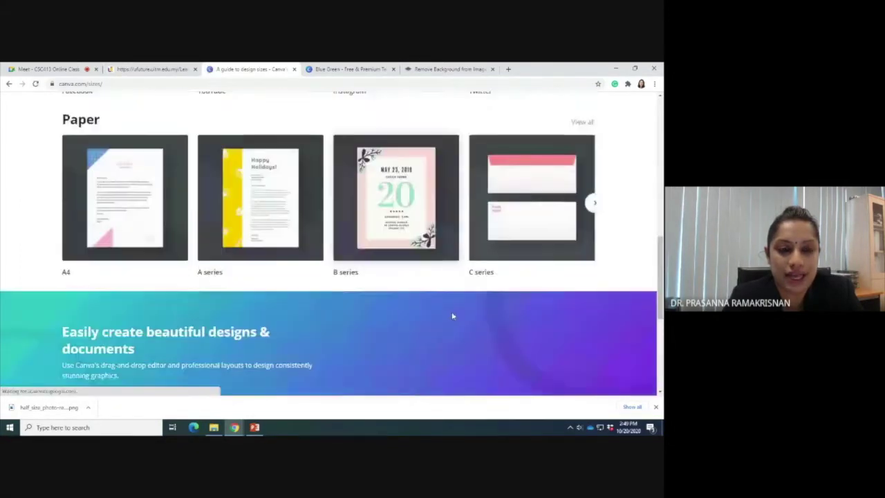
pyautogui.scroll(4, 452, 316)
pyautogui.scroll(4, 453, 315)
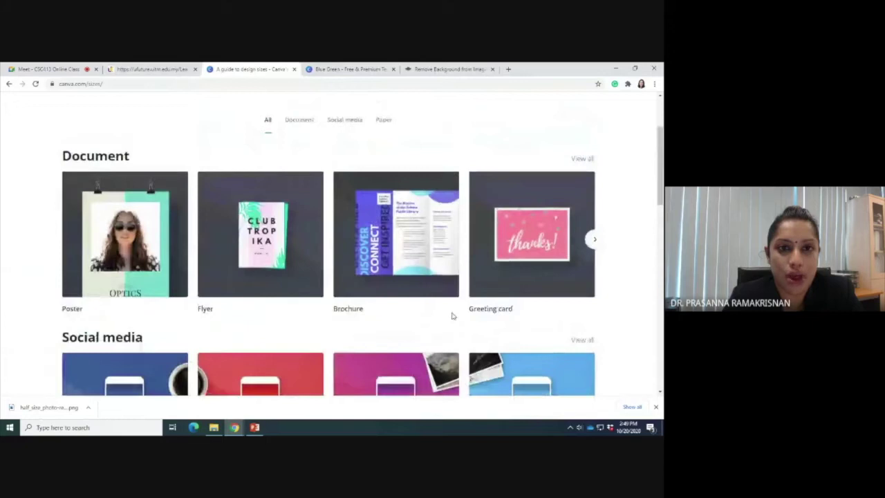
# Filter the design size guide by Document and by Social media, and look through the social media platforms.
pyautogui.click(298, 230)
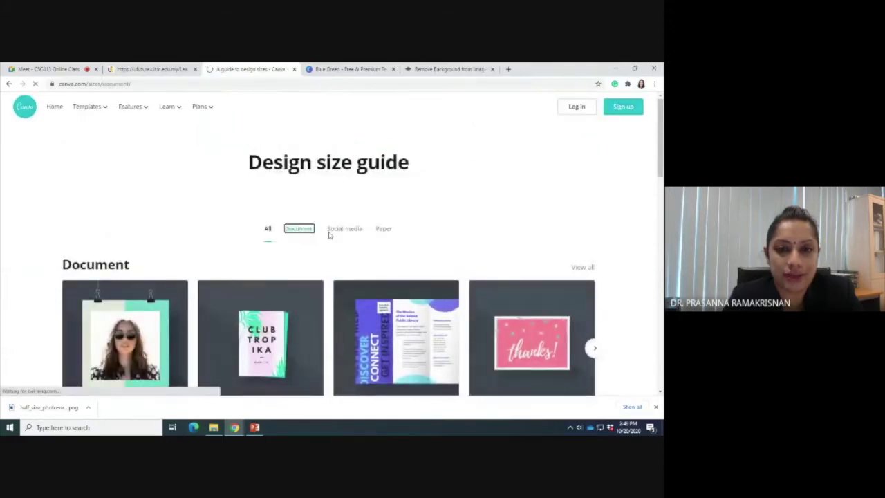
pyautogui.click(338, 232)
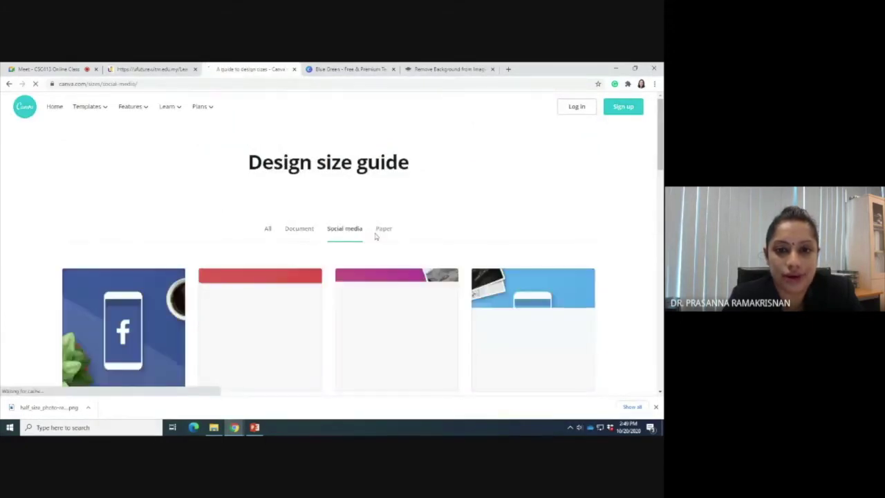
pyautogui.scroll(-2, 376, 236)
pyautogui.scroll(-10, 375, 236)
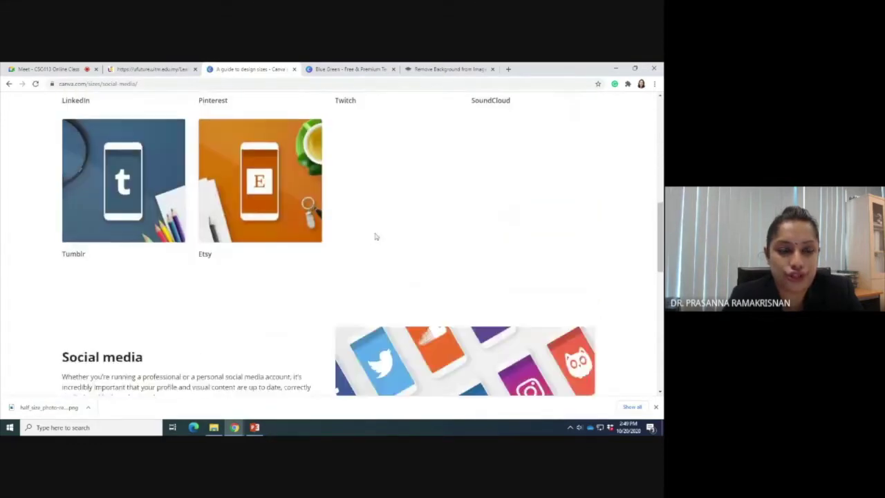
pyautogui.scroll(5, 375, 237)
pyautogui.scroll(2, 375, 237)
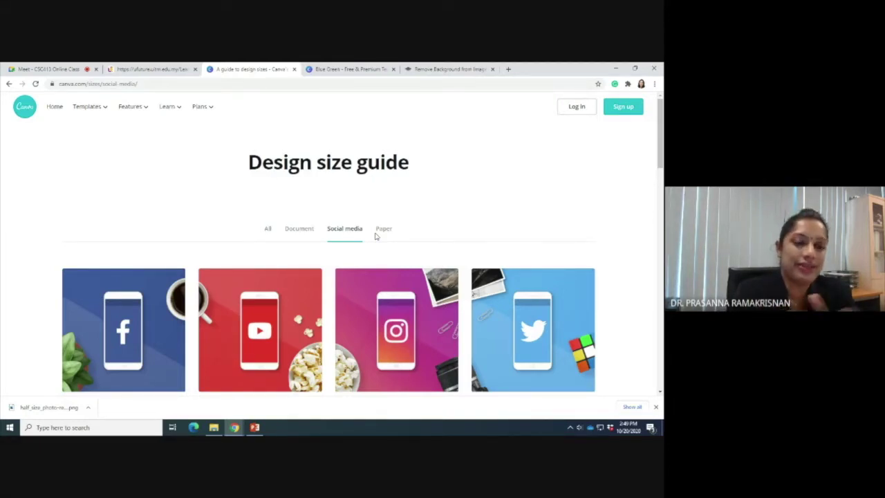
# Go to the Canva home page, view the available plans, and log in to the account.
pyautogui.click(29, 113)
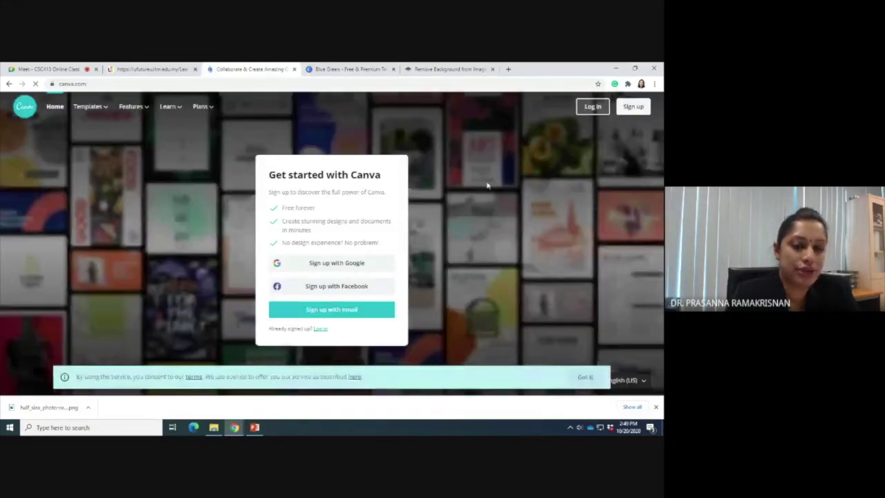
pyautogui.click(26, 107)
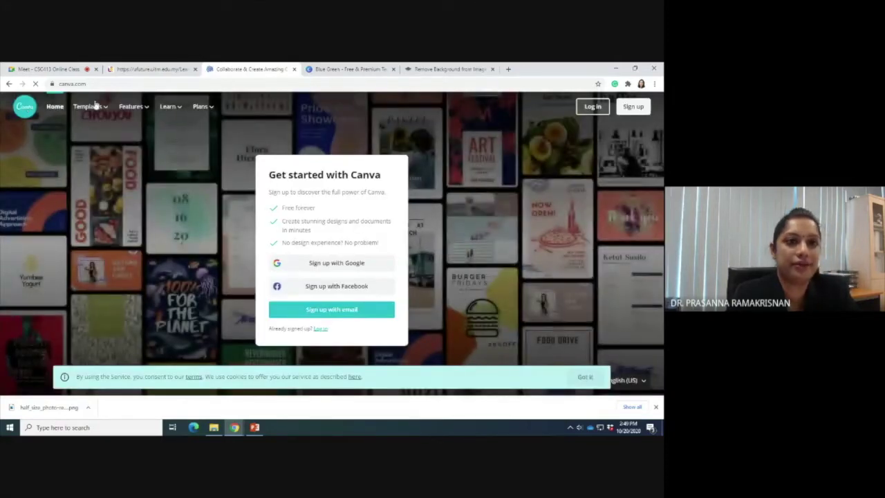
pyautogui.moveTo(196, 108)
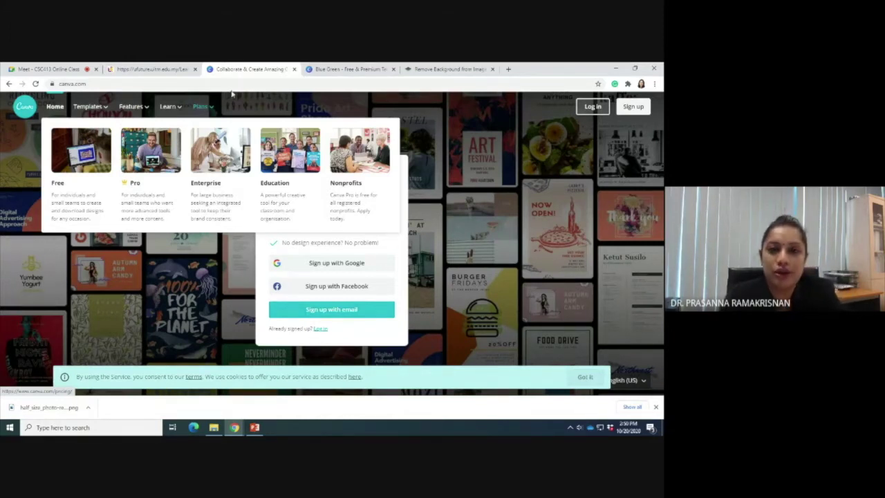
pyautogui.click(590, 108)
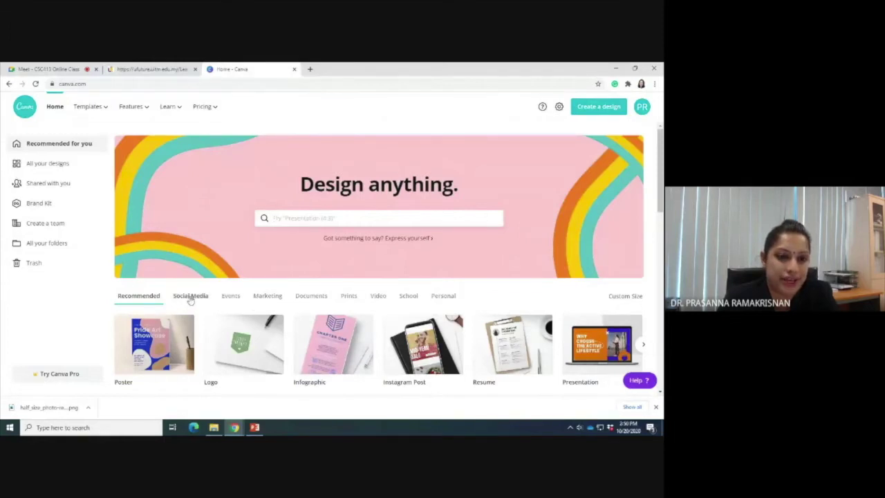
# Create a new poster design from the Canva home page and browse the suggested poster templates.
pyautogui.scroll(-1, 187, 297)
pyautogui.scroll(1, 268, 249)
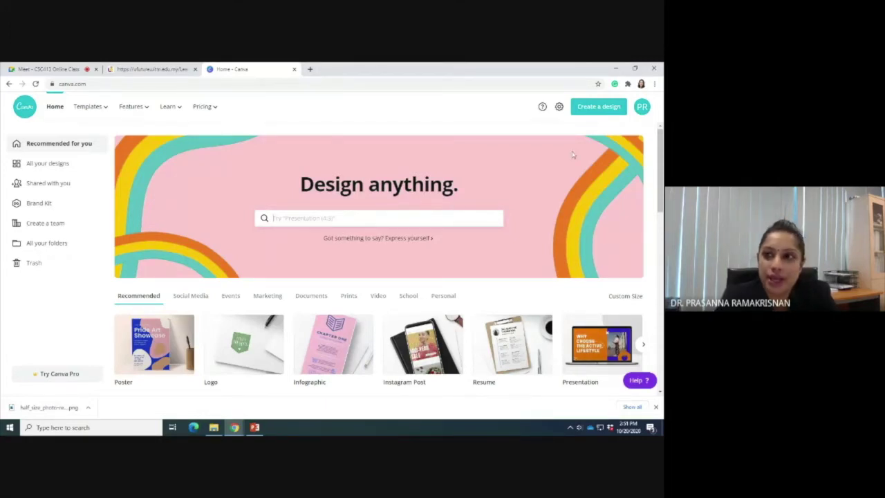
pyautogui.click(611, 110)
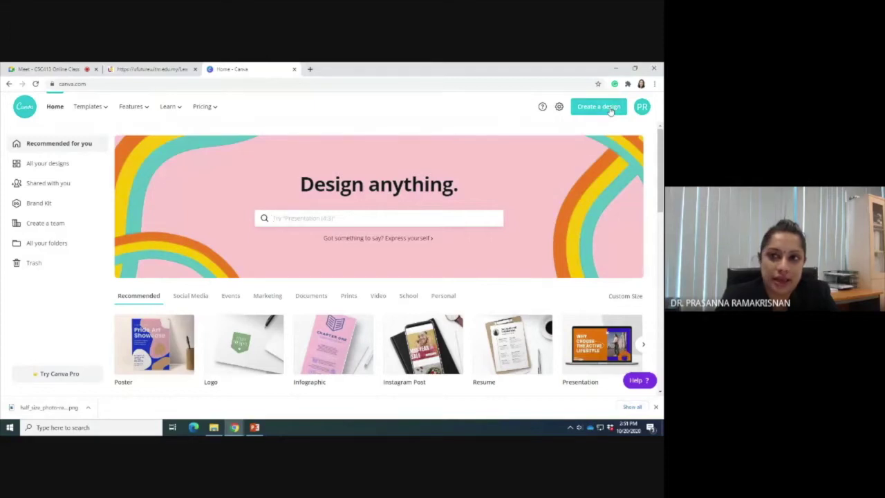
pyautogui.moveTo(625, 155)
pyautogui.mouseDown()
pyautogui.moveTo(626, 256)
pyautogui.moveTo(621, 156)
pyautogui.mouseUp()
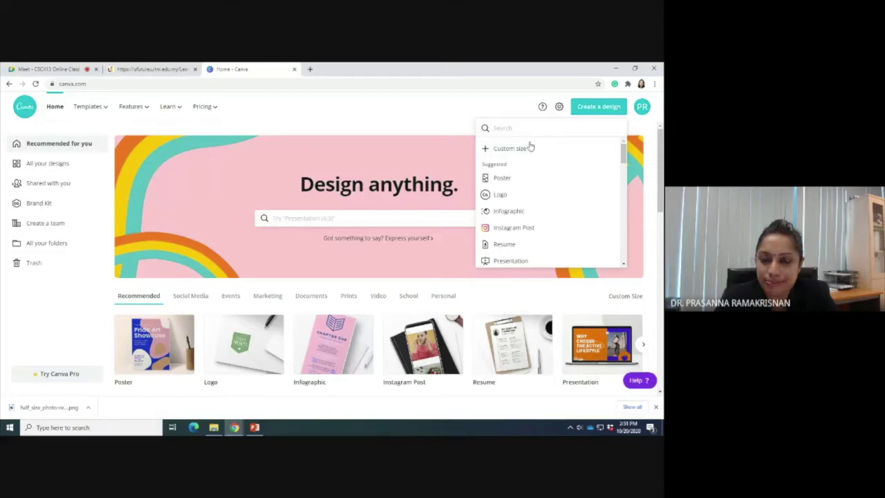
pyautogui.click(501, 179)
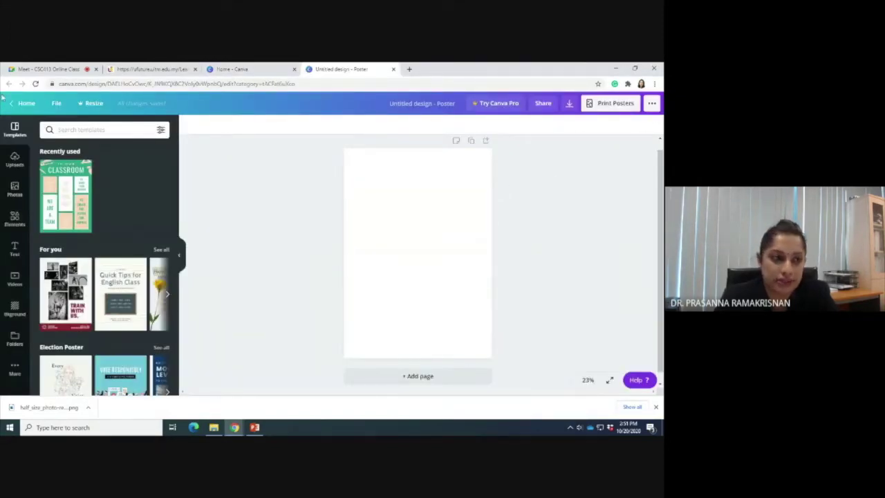
pyautogui.scroll(-8, 59, 184)
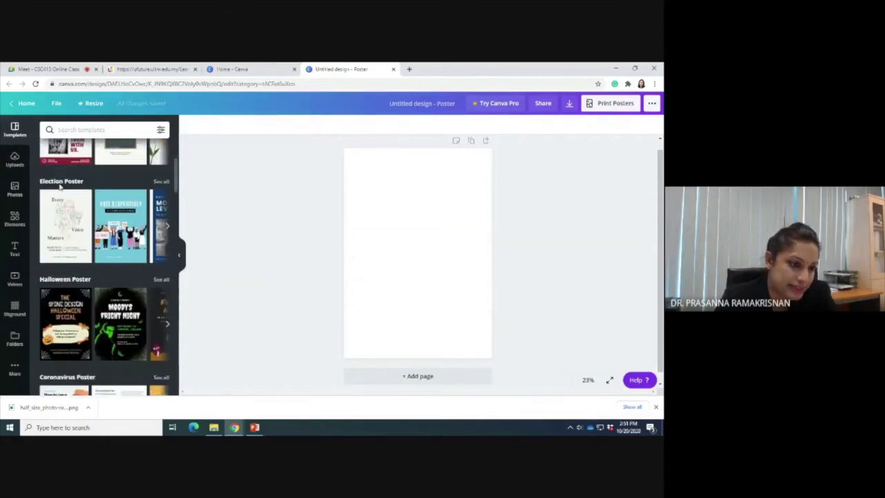
# Browse the poster template categories and apply the Balloon Festival template from Event Poster to the blank page.
pyautogui.scroll(-2, 60, 187)
pyautogui.scroll(6, 60, 185)
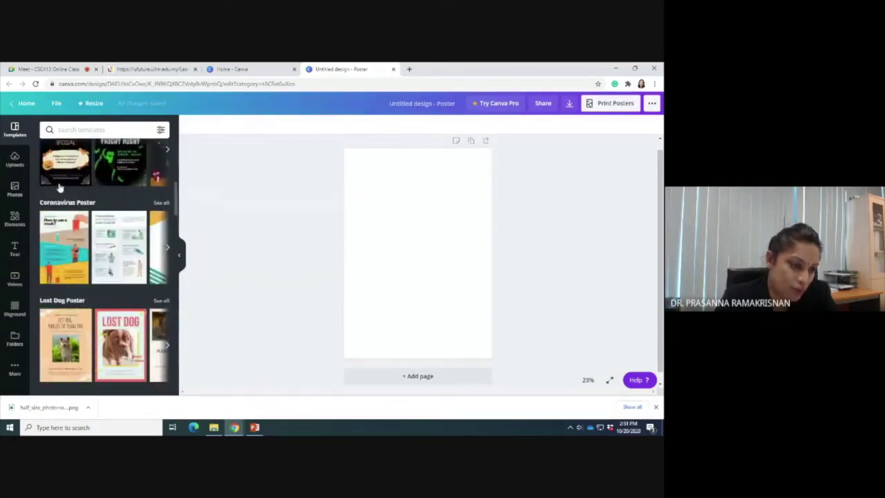
pyautogui.scroll(1, 60, 185)
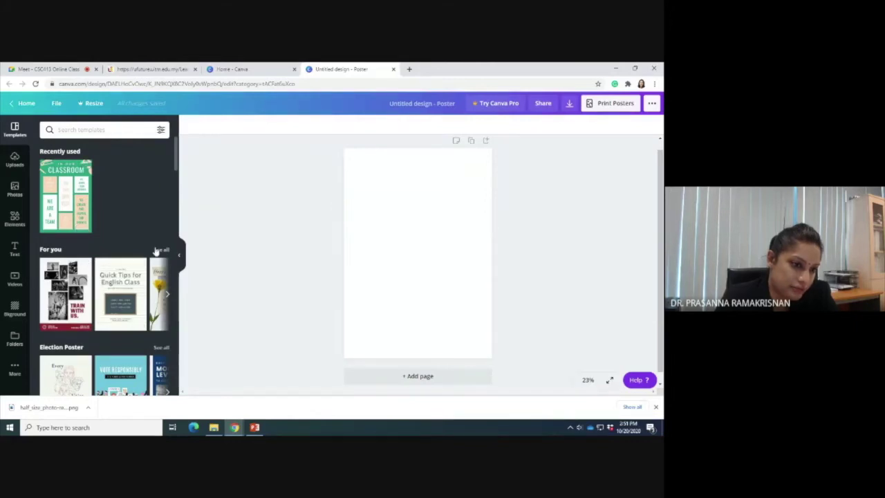
pyautogui.scroll(-6, 156, 252)
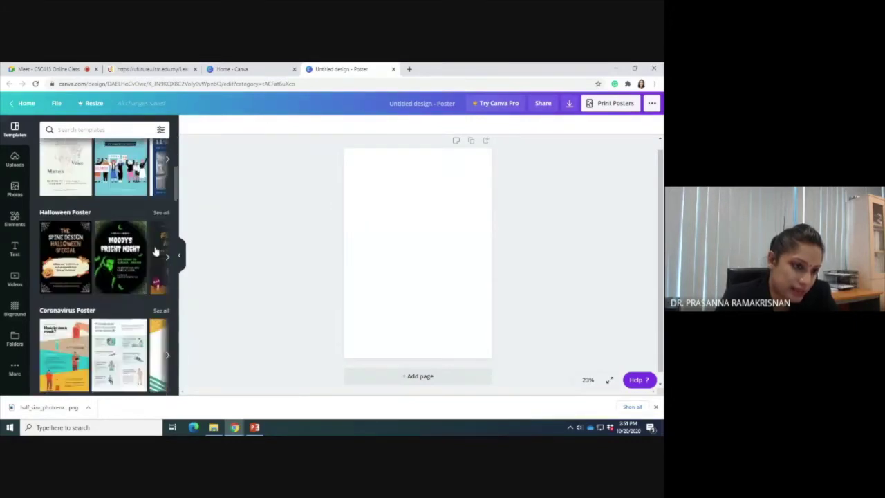
pyautogui.scroll(-3, 156, 252)
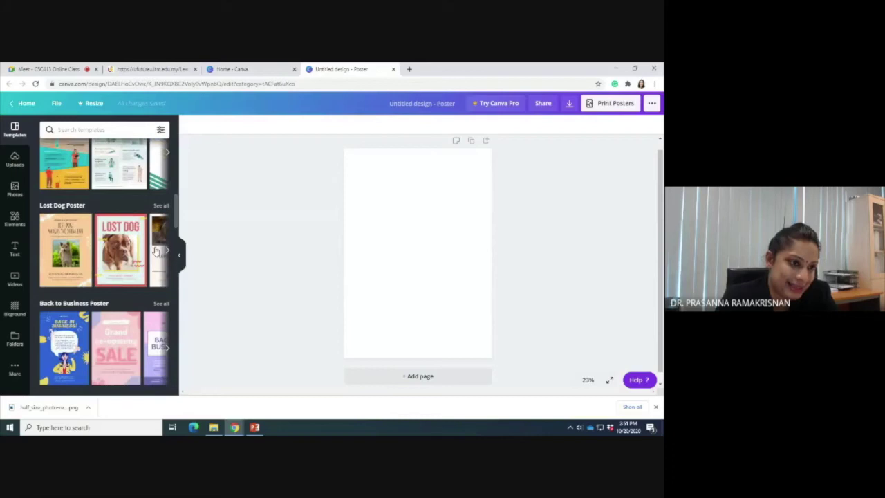
pyautogui.scroll(-3, 156, 251)
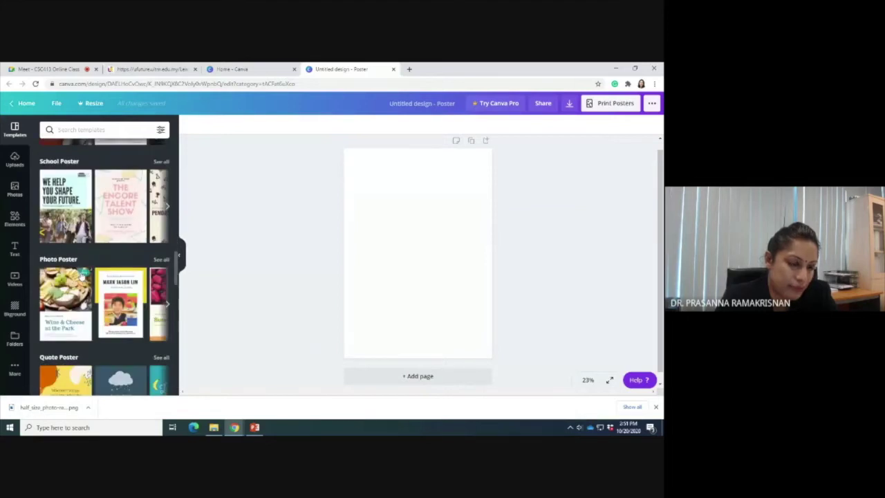
pyautogui.scroll(4, 76, 228)
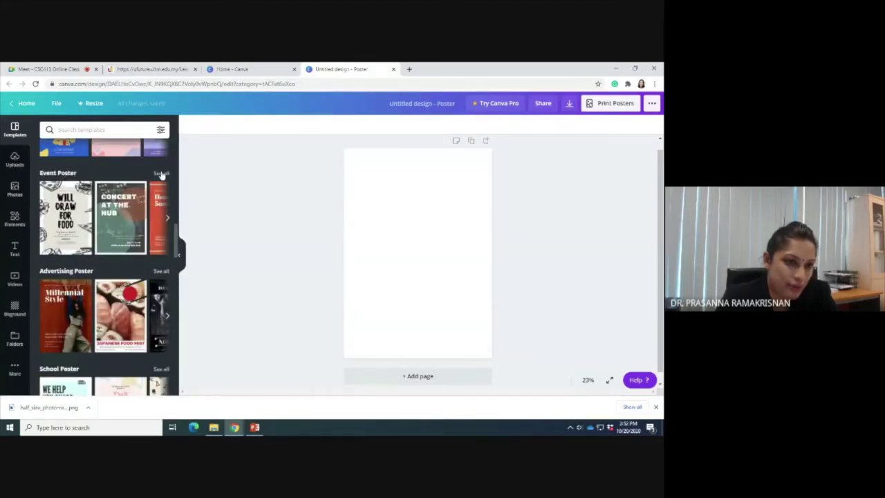
pyautogui.click(161, 174)
pyautogui.click(139, 280)
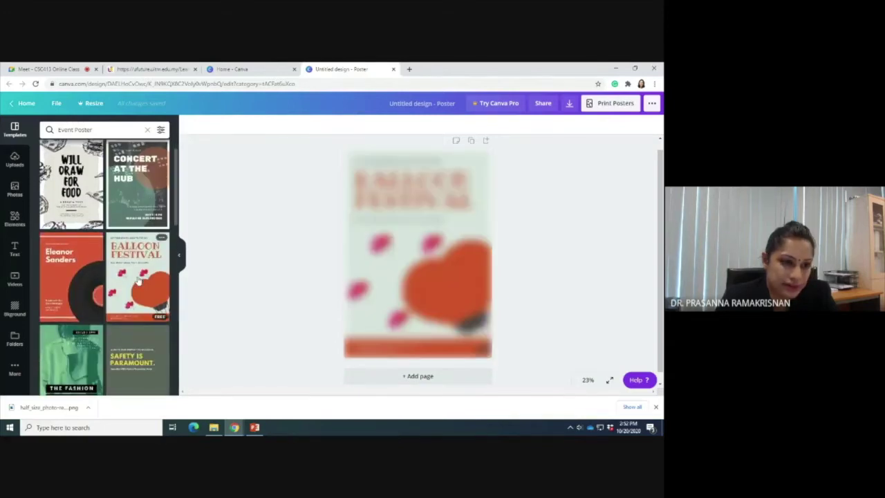
# Look through more of the Event Poster templates.
pyautogui.scroll(-1, 133, 304)
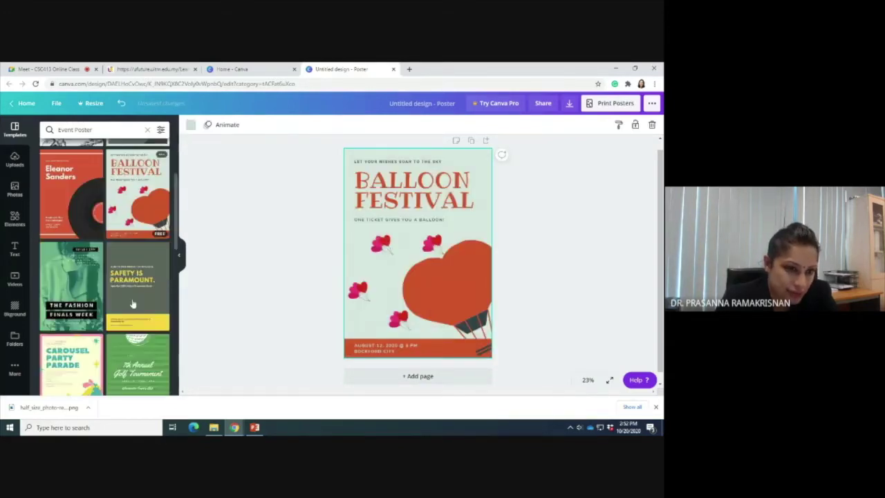
pyautogui.scroll(-5, 133, 304)
pyautogui.scroll(-3, 98, 311)
pyautogui.scroll(-5, 143, 257)
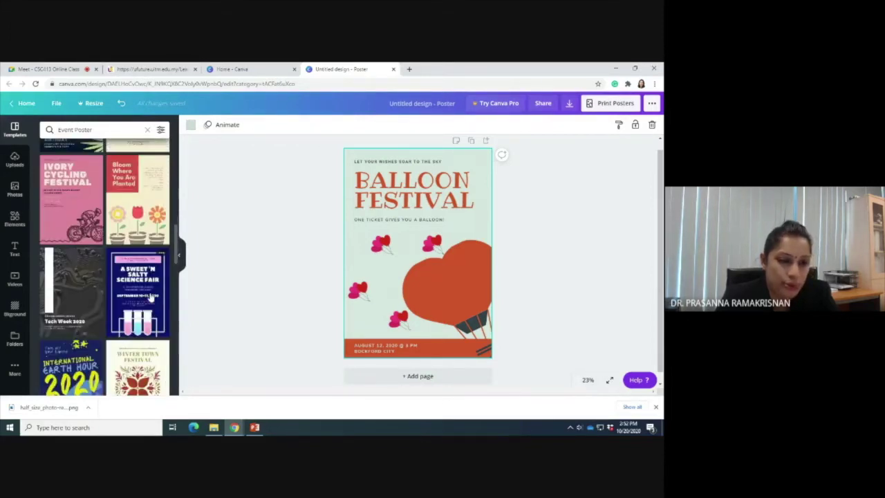
pyautogui.scroll(-2, 144, 317)
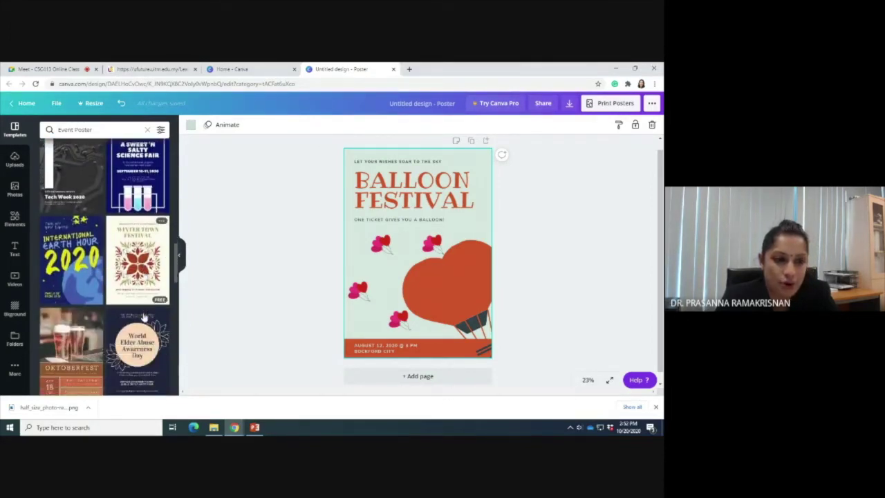
pyautogui.scroll(-2, 143, 316)
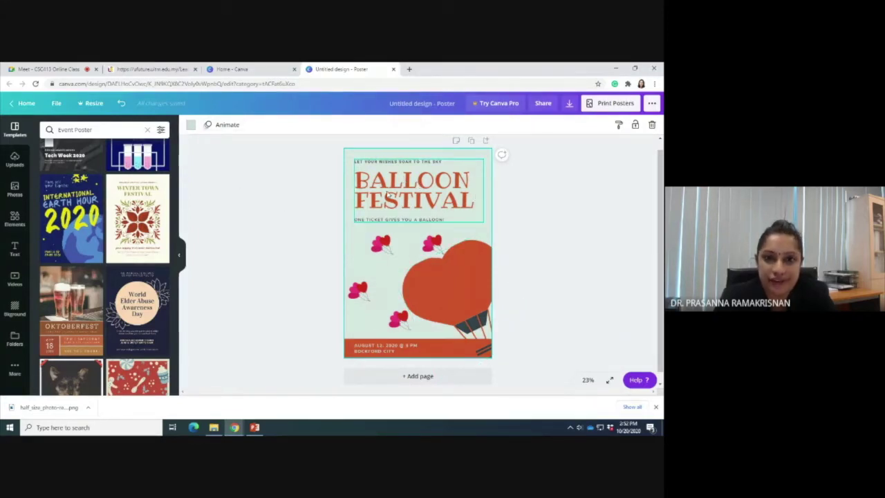
# Change the poster's background to white, and fine-tune it to the custom color #FDFDFD.
pyautogui.click(357, 170)
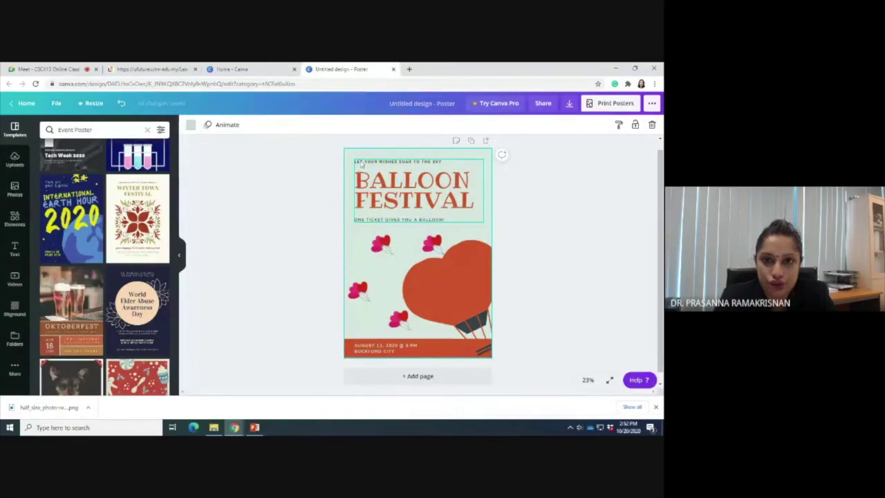
pyautogui.click(371, 231)
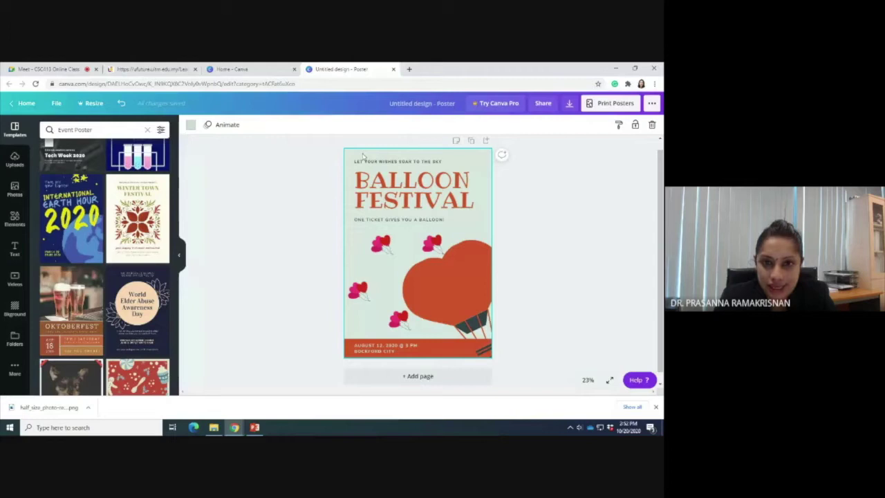
pyautogui.click(192, 128)
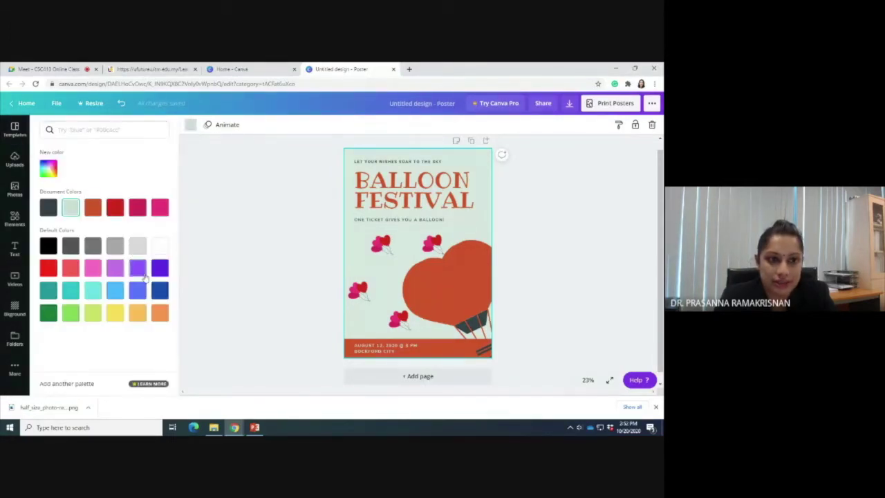
pyautogui.click(159, 247)
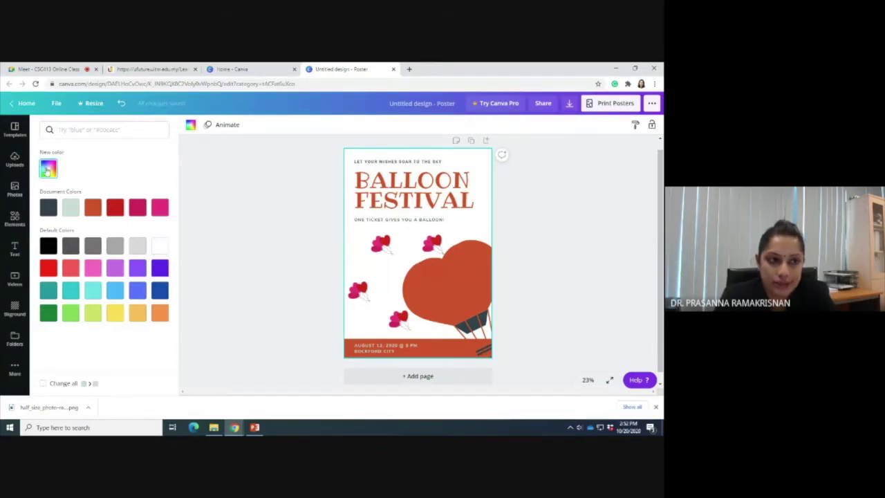
pyautogui.click(47, 171)
pyautogui.moveTo(51, 197)
pyautogui.mouseDown()
pyautogui.moveTo(59, 188)
pyautogui.moveTo(116, 196)
pyautogui.moveTo(39, 188)
pyautogui.mouseUp()
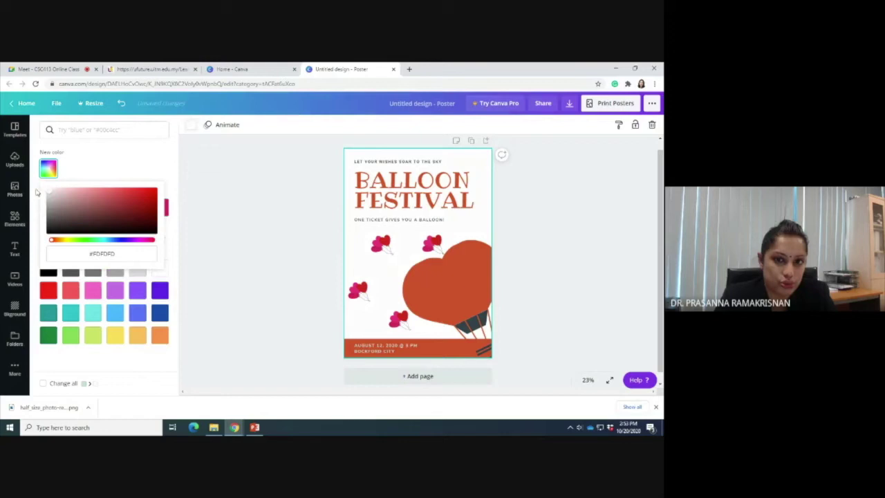
pyautogui.moveTo(32, 194); pyautogui.dragTo(22, 193)
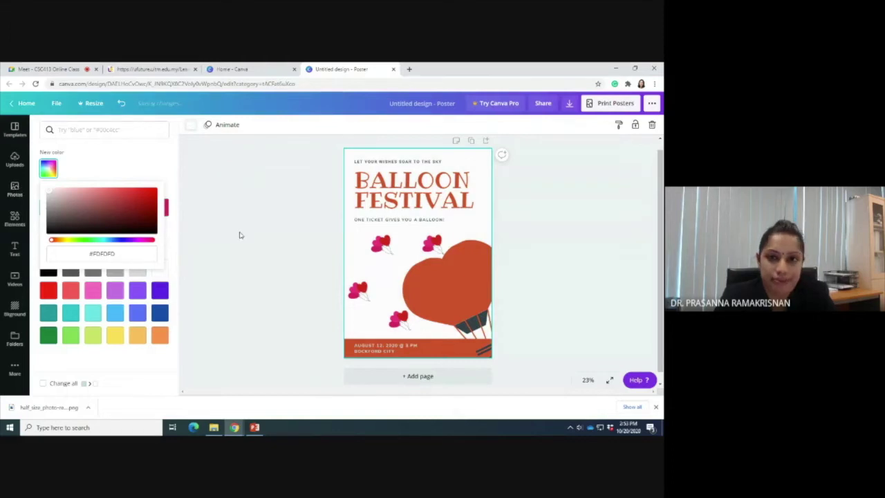
# Select the line "Let your wishes soar to the sky" and view its font size and font options.
pyautogui.click(389, 166)
pyautogui.doubleClick(388, 162)
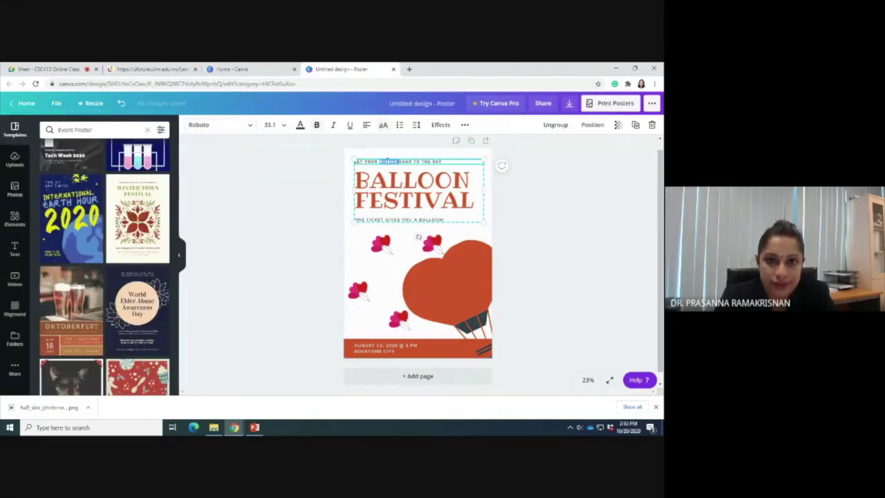
pyautogui.click(452, 160)
pyautogui.moveTo(452, 160); pyautogui.dragTo(352, 161)
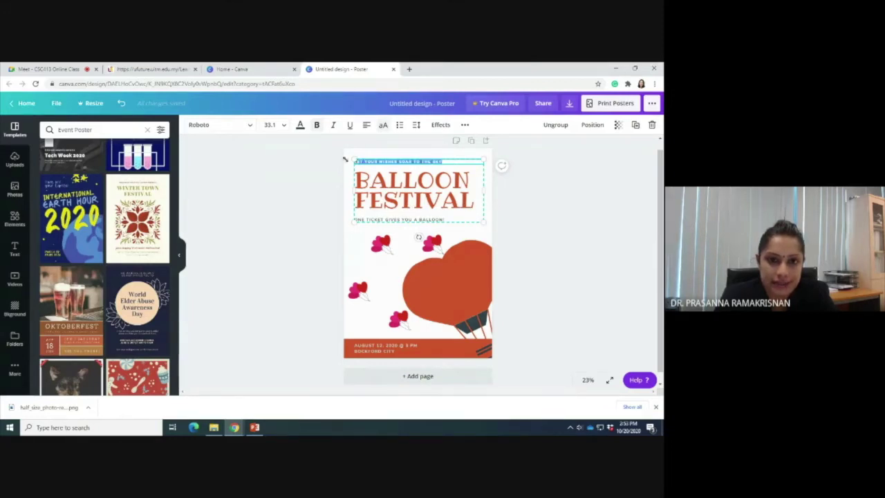
pyautogui.click(280, 126)
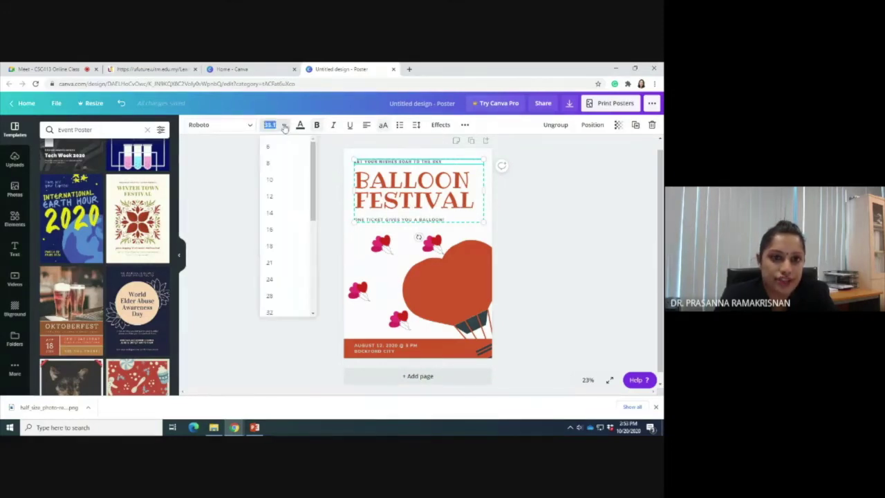
pyautogui.click(230, 125)
pyautogui.click(231, 125)
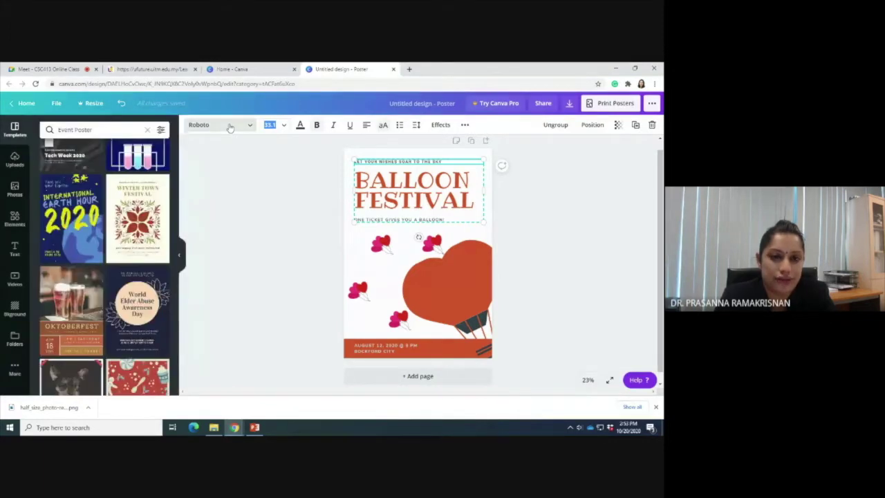
# Recolor the whole Balloon Festival heading with the dark pink from the document colors.
pyautogui.doubleClick(394, 180)
pyautogui.moveTo(355, 181); pyautogui.dragTo(476, 199)
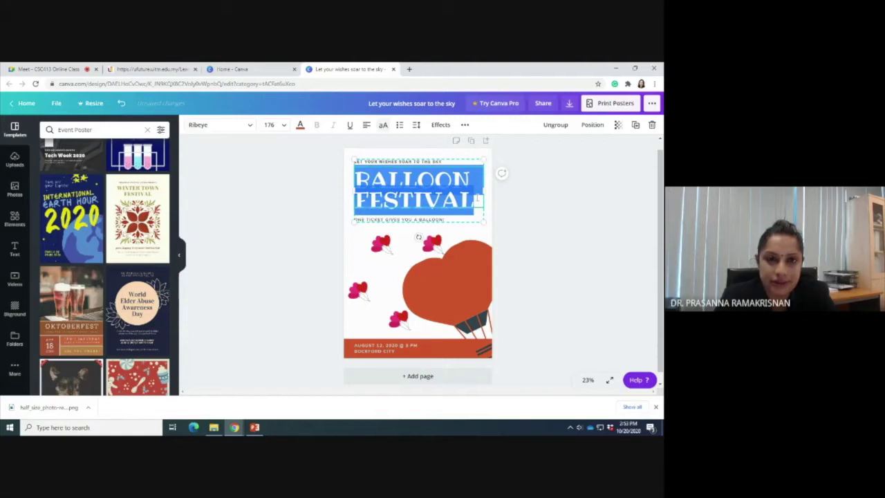
pyautogui.click(300, 125)
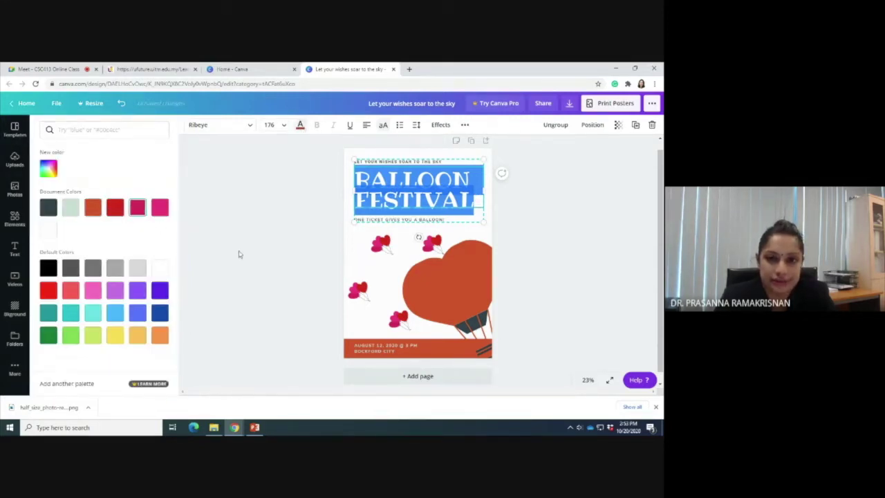
pyautogui.click(240, 253)
pyautogui.click(505, 188)
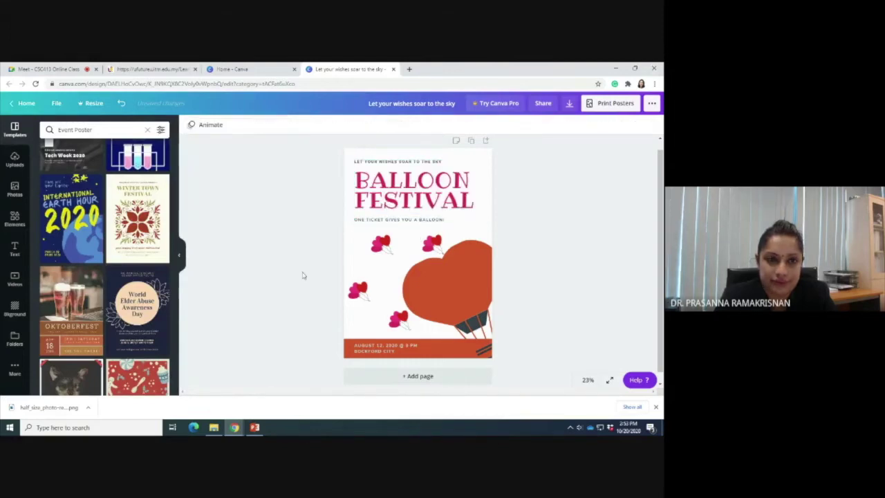
# Apply the Splice text effect to the Balloon Festival heading.
pyautogui.click(421, 201)
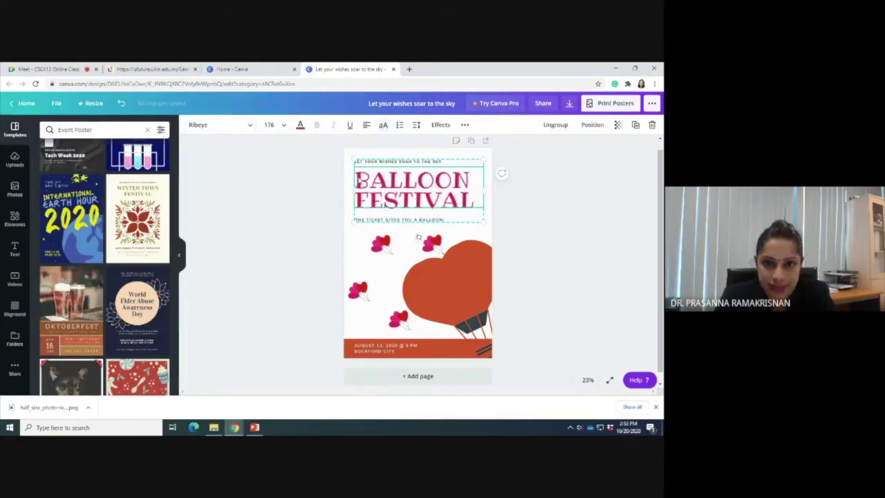
pyautogui.doubleClick(357, 178)
pyautogui.moveTo(357, 178); pyautogui.dragTo(470, 191)
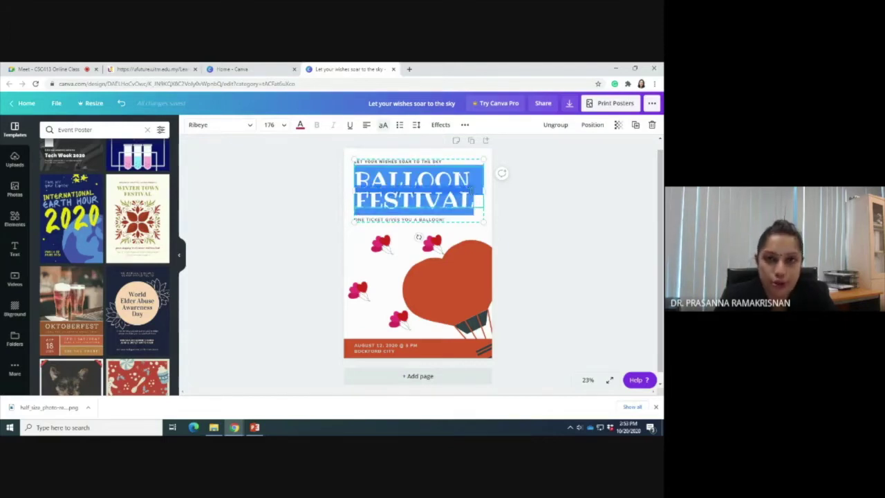
pyautogui.click(440, 125)
pyautogui.click(104, 218)
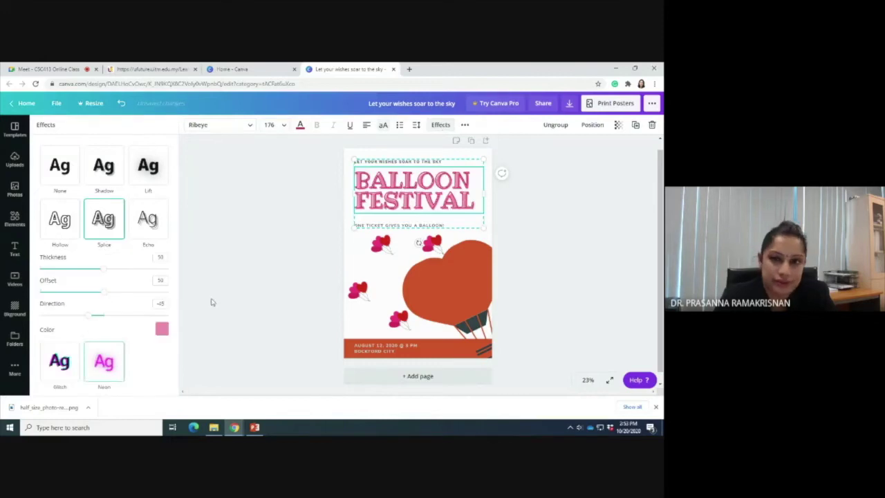
# Try the orange-red document color for the heading's Splice effect, and undo that color change.
pyautogui.click(162, 329)
pyautogui.click(92, 246)
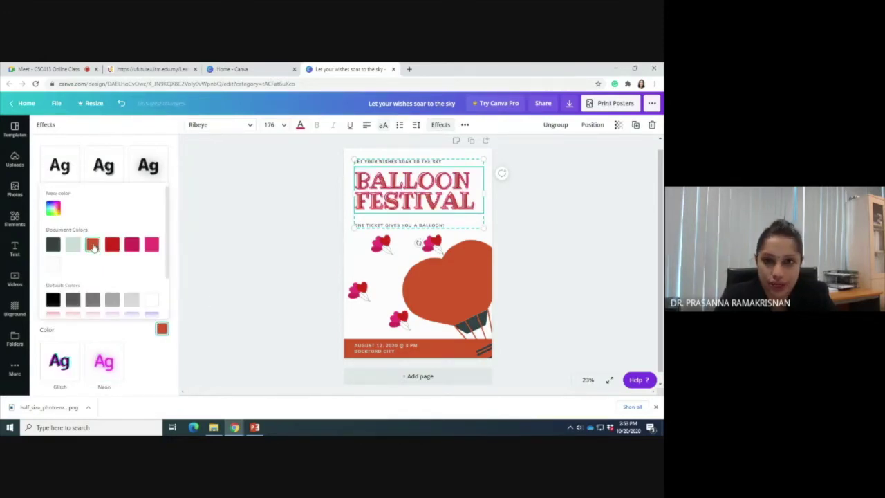
pyautogui.hotkey('ctrl', 'z')
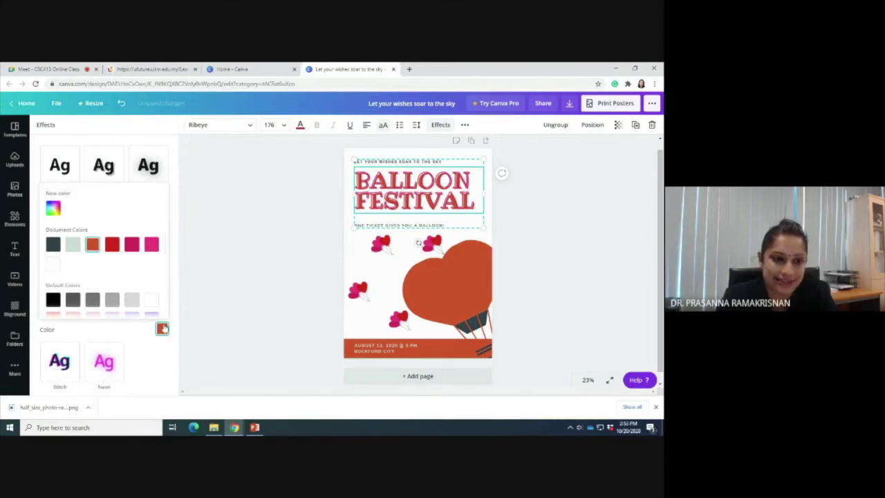
# View the Balloon Festival heading's link and copy style options, and select the large heart-shaped balloon to see its options.
pyautogui.click(465, 125)
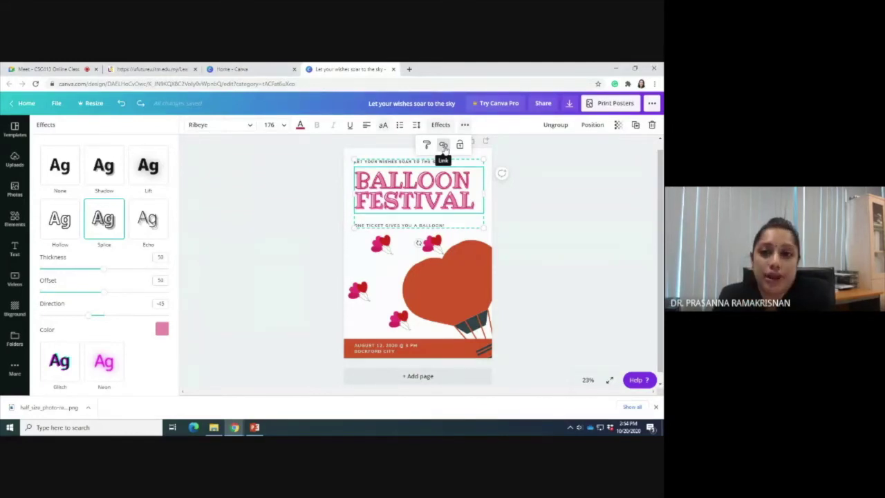
pyautogui.click(444, 146)
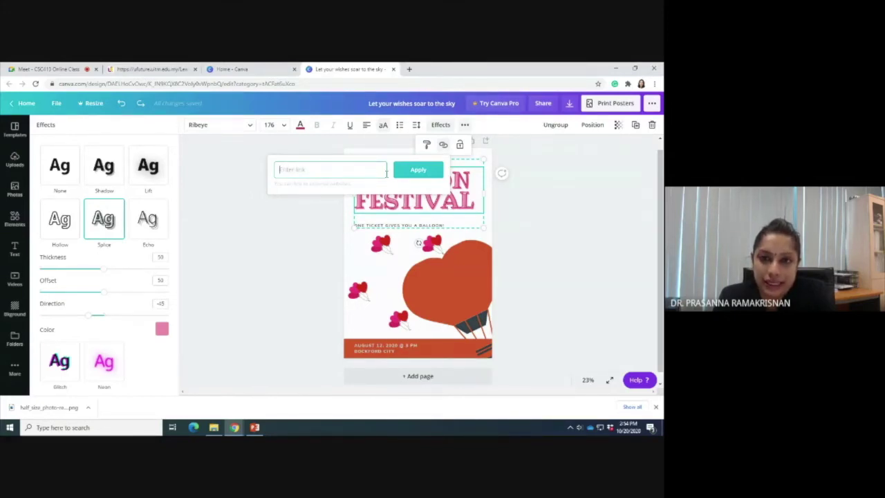
pyautogui.click(338, 267)
pyautogui.click(465, 127)
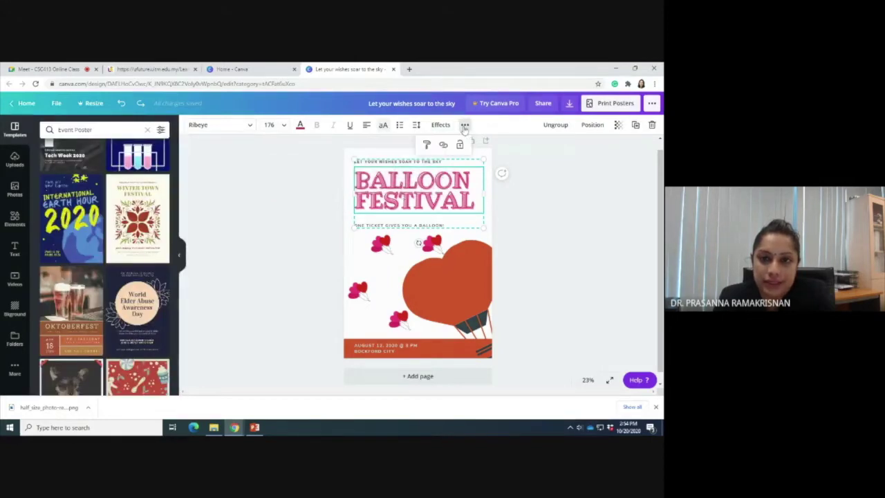
pyautogui.click(428, 147)
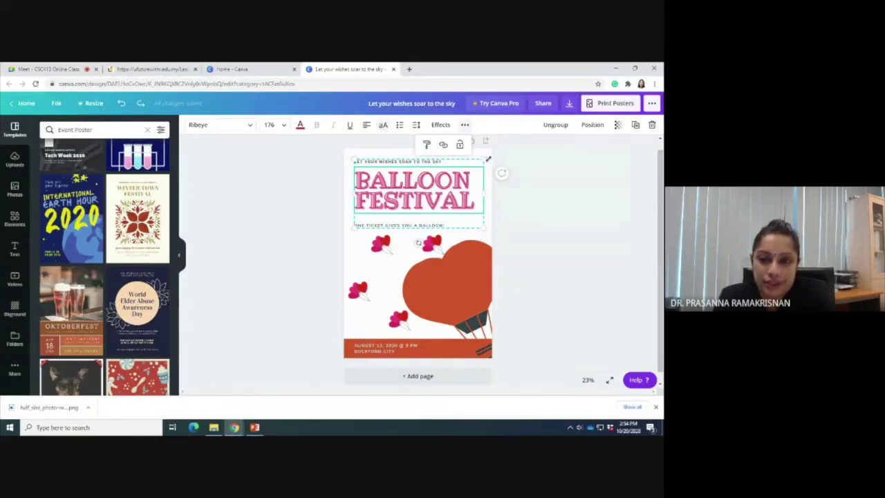
pyautogui.click(492, 253)
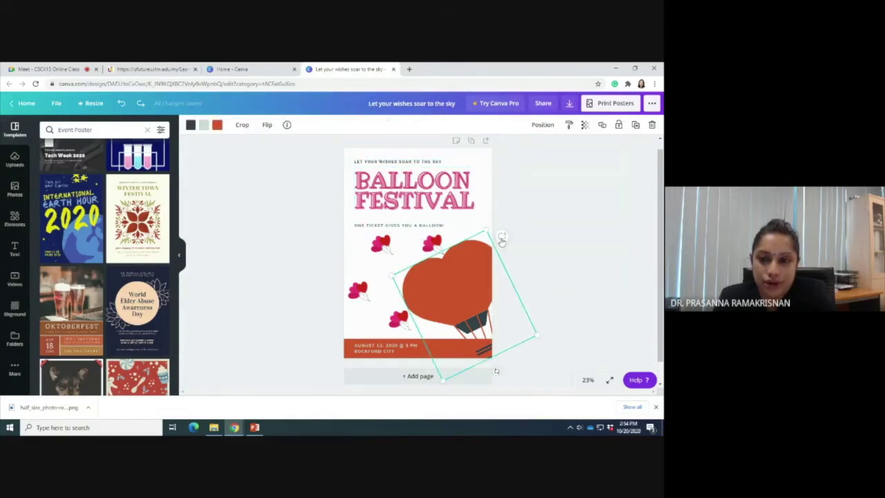
pyautogui.click(510, 180)
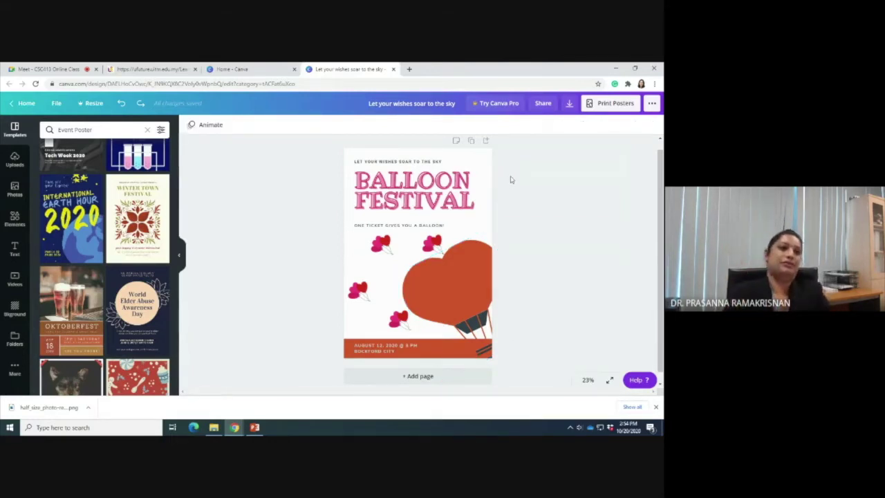
# Add a confetti sticker from the stickers collection and place it over the balloons on the poster.
pyautogui.click(14, 217)
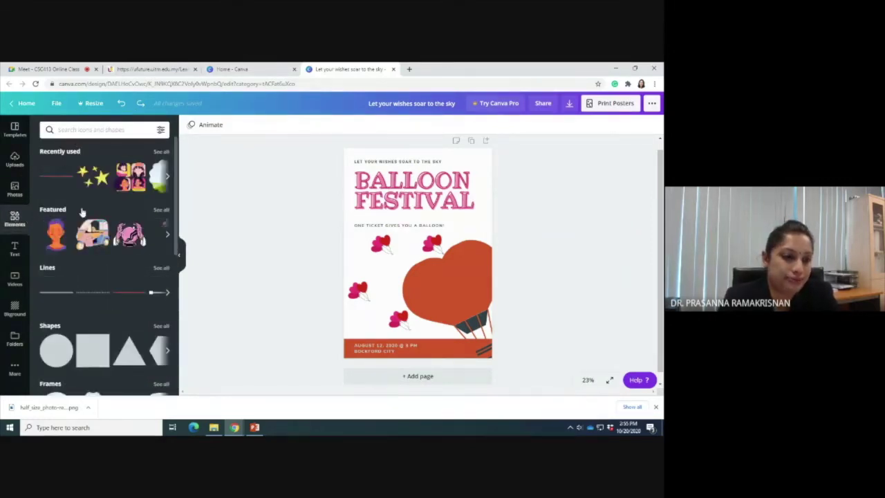
pyautogui.scroll(-5, 73, 176)
pyautogui.scroll(2, 46, 193)
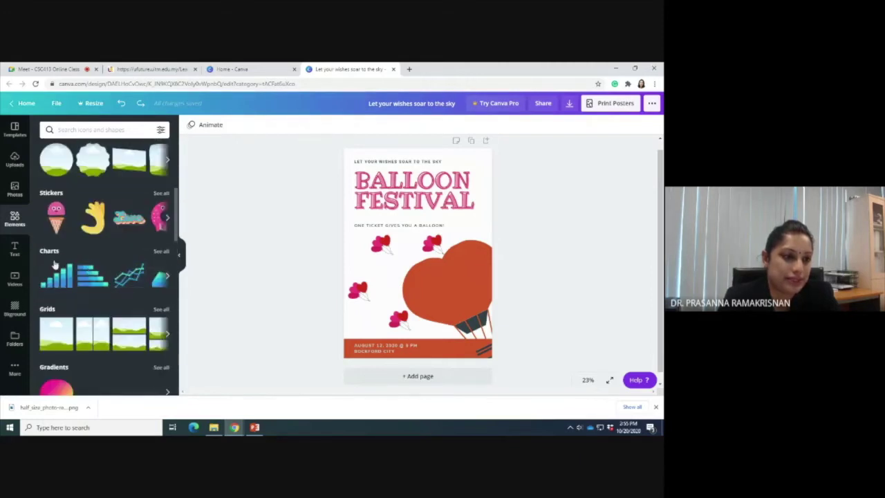
pyautogui.click(47, 194)
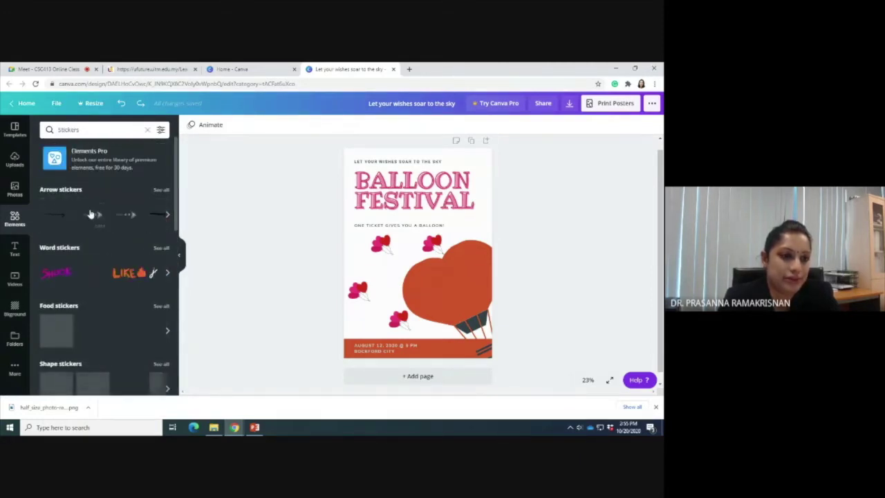
pyautogui.scroll(-5, 95, 237)
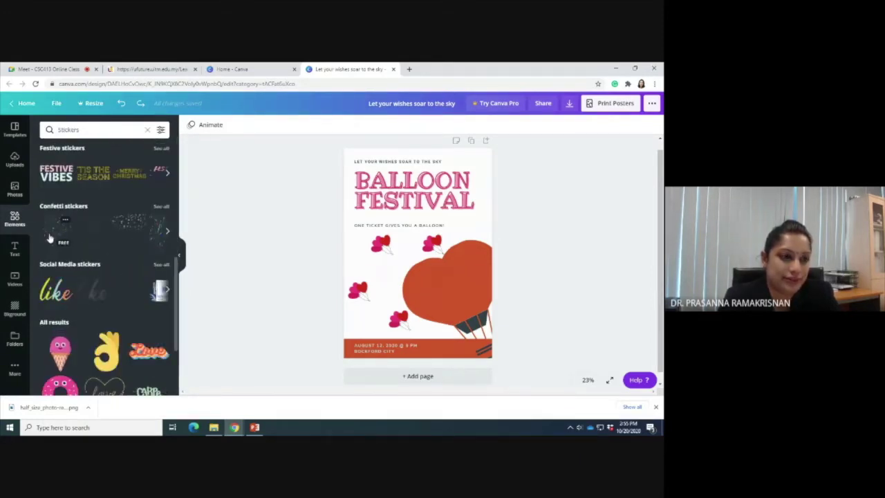
pyautogui.click(96, 235)
pyautogui.moveTo(475, 245); pyautogui.dragTo(475, 257)
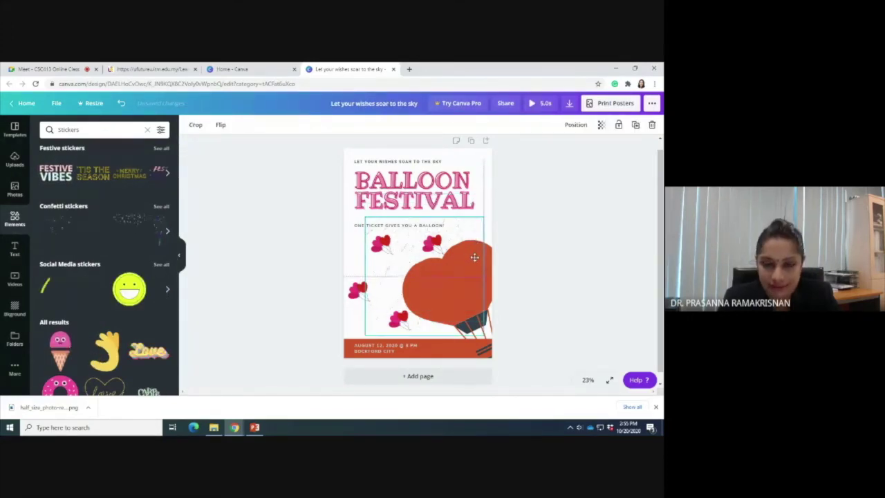
# Enlarge the confetti sticker toward the poster's edge and send it to the back.
pyautogui.moveTo(365, 335); pyautogui.dragTo(347, 334)
pyautogui.click(562, 286)
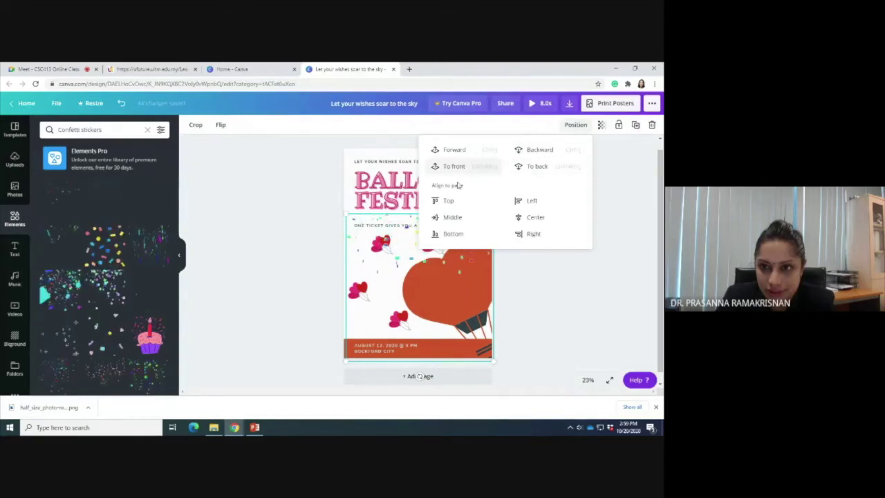
pyautogui.click(537, 166)
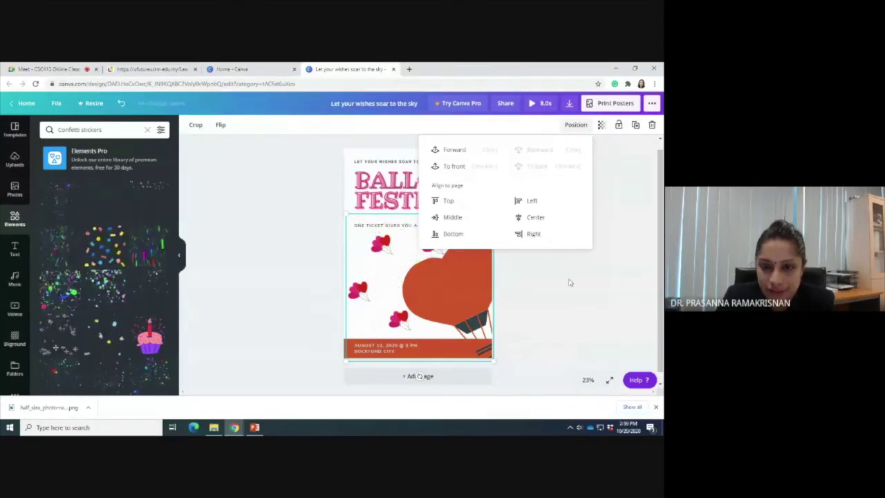
pyautogui.click(570, 283)
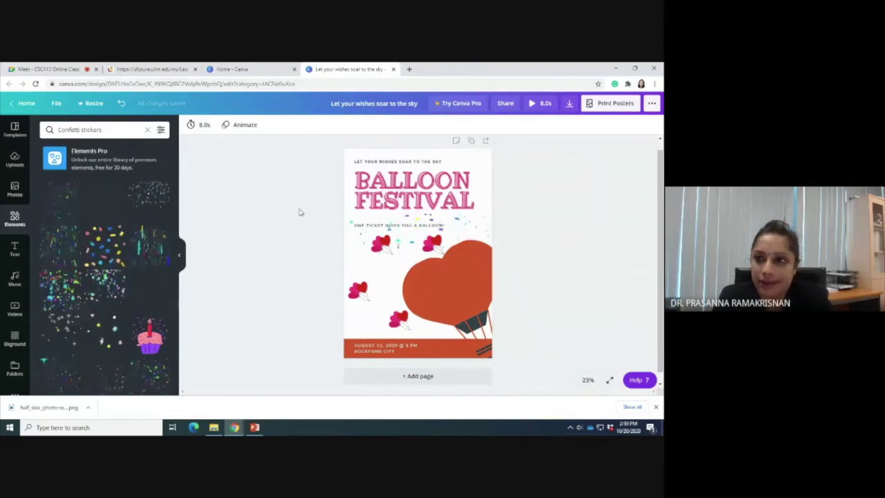
# Download the poster as a GIF.
pyautogui.click(569, 104)
pyautogui.click(556, 203)
pyautogui.click(538, 228)
pyautogui.click(567, 222)
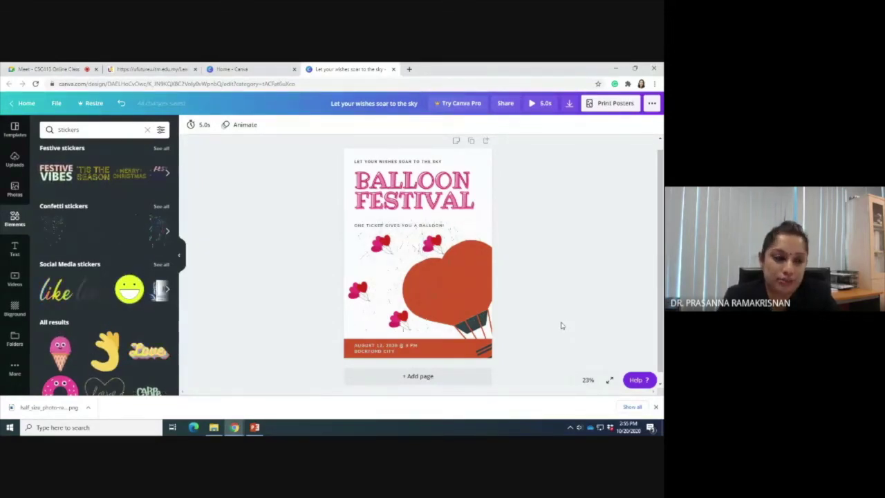
# Add the free Morning Snowflake track from the music library to the poster.
pyautogui.click(15, 370)
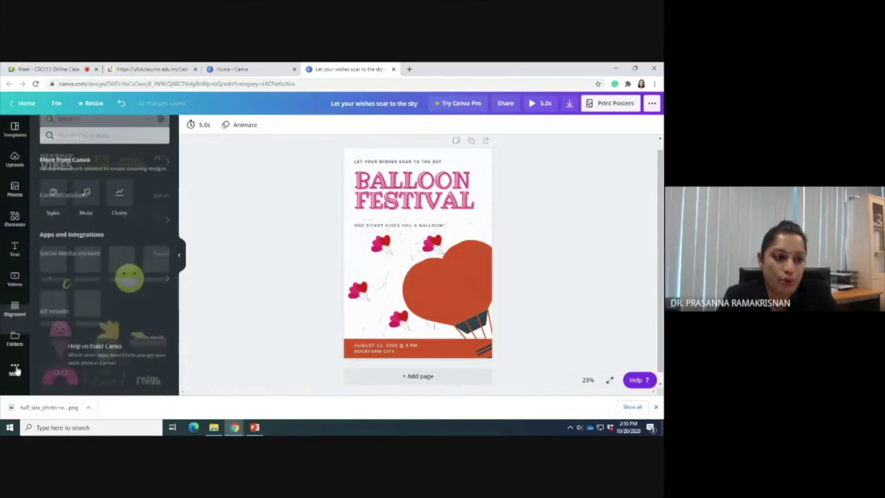
pyautogui.click(85, 183)
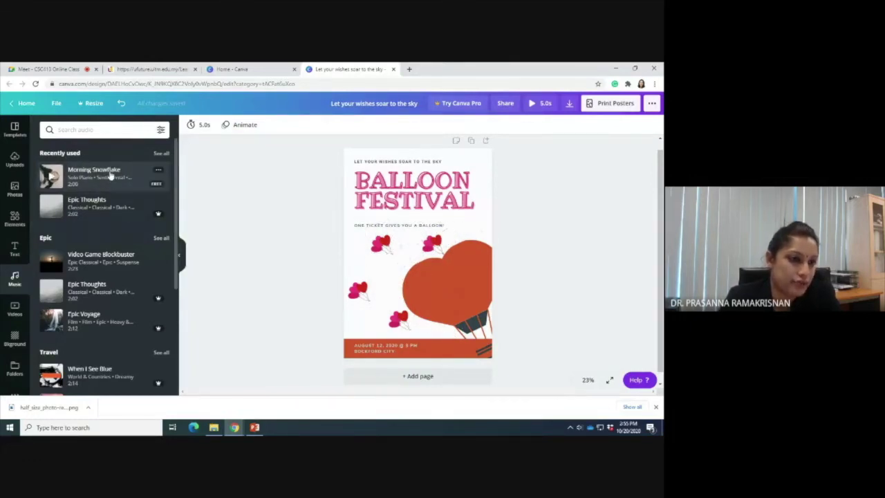
pyautogui.click(111, 176)
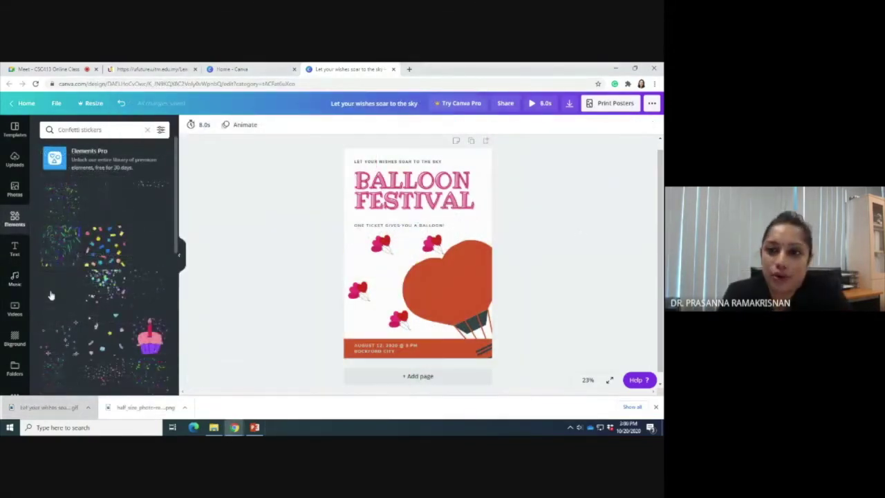
# Check the poster's download settings and look over the animated confetti on the page.
pyautogui.click(50, 296)
pyautogui.click(603, 265)
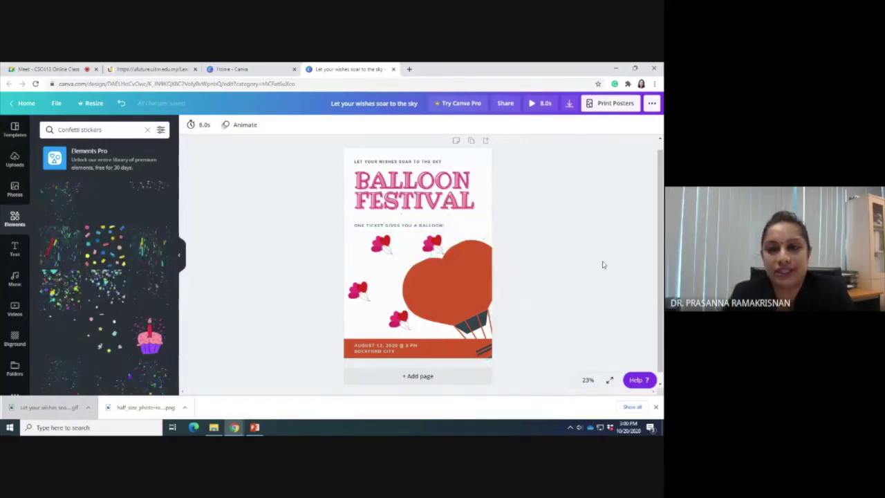
pyautogui.click(567, 104)
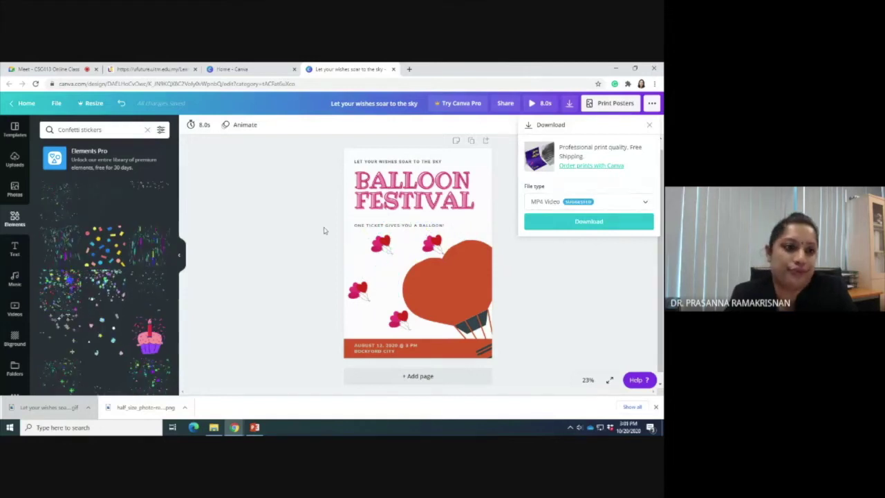
pyautogui.click(272, 181)
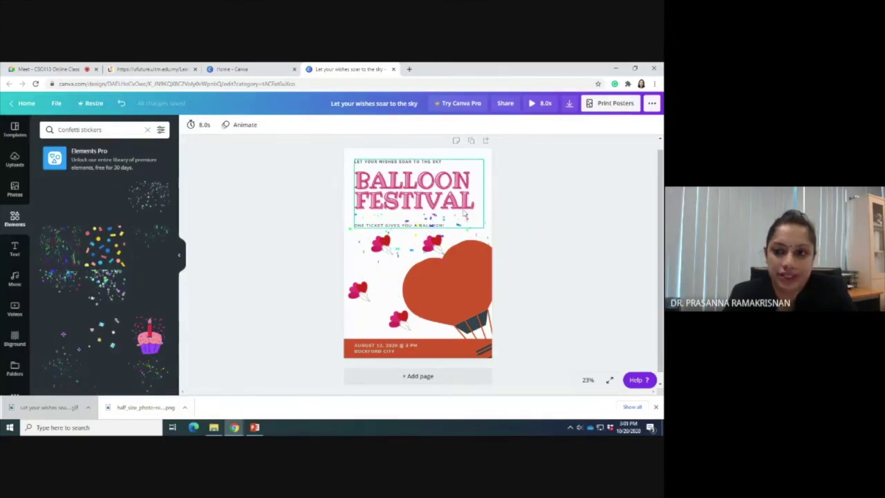
pyautogui.scroll(-1, 503, 309)
pyautogui.scroll(2, 502, 309)
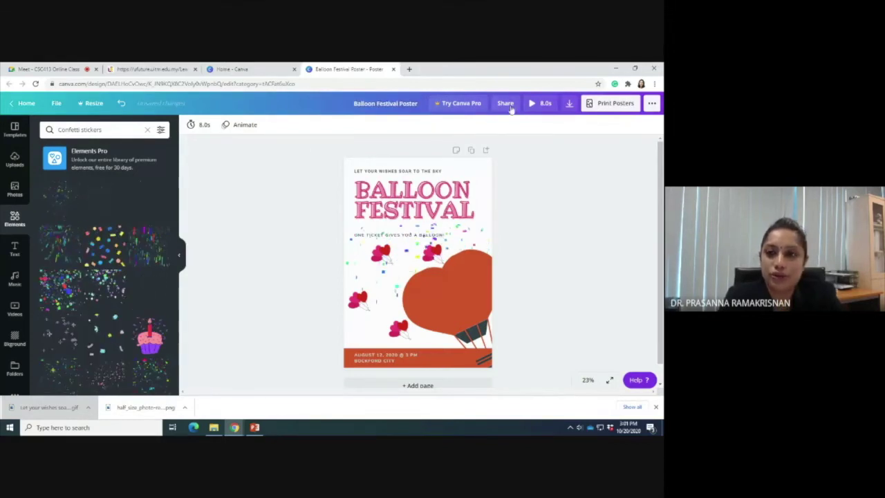
# Review the options for sharing the poster with others and for publishing it to social media, cloud storage and print.
pyautogui.click(507, 104)
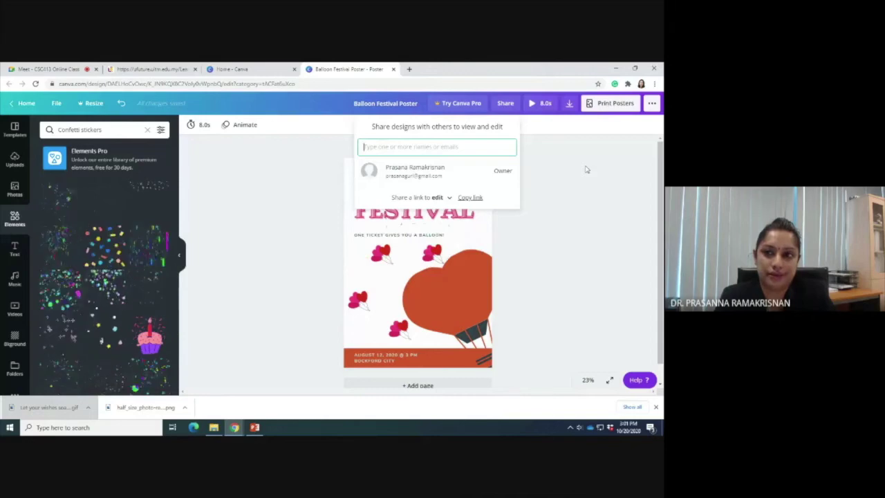
pyautogui.click(652, 103)
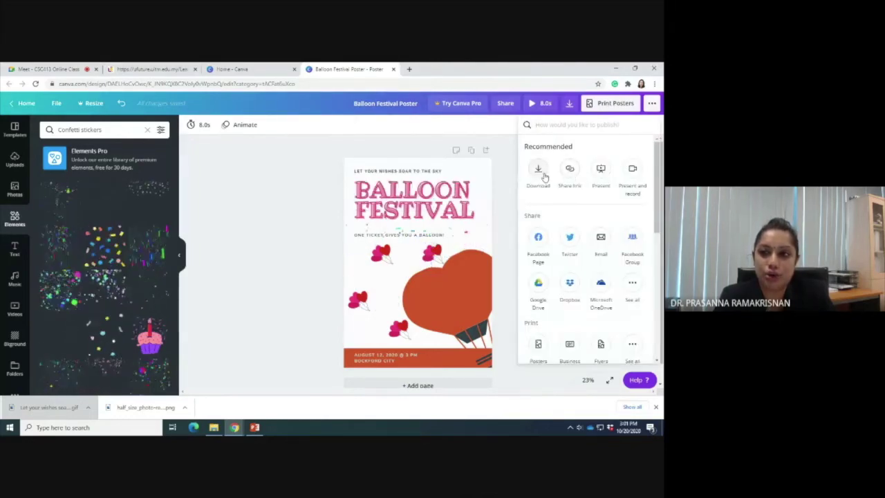
pyautogui.scroll(-3, 546, 176)
pyautogui.scroll(-3, 563, 171)
pyautogui.scroll(5, 573, 159)
pyautogui.scroll(-1, 584, 145)
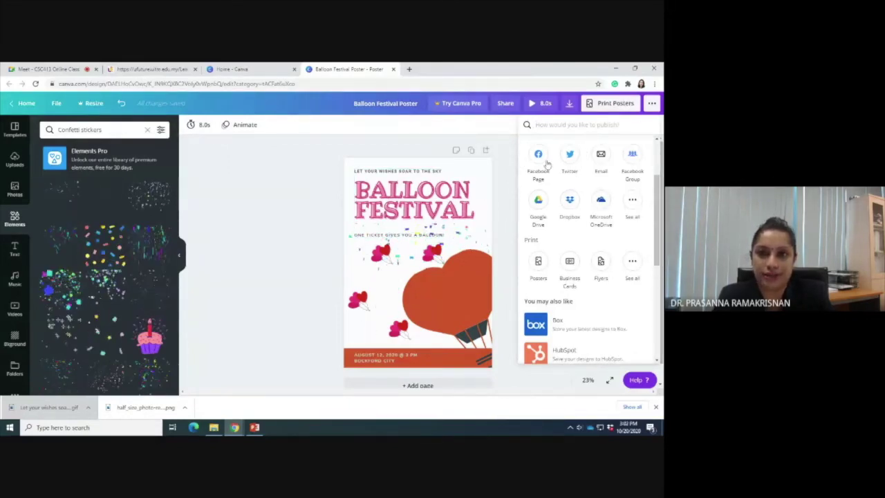
pyautogui.click(512, 179)
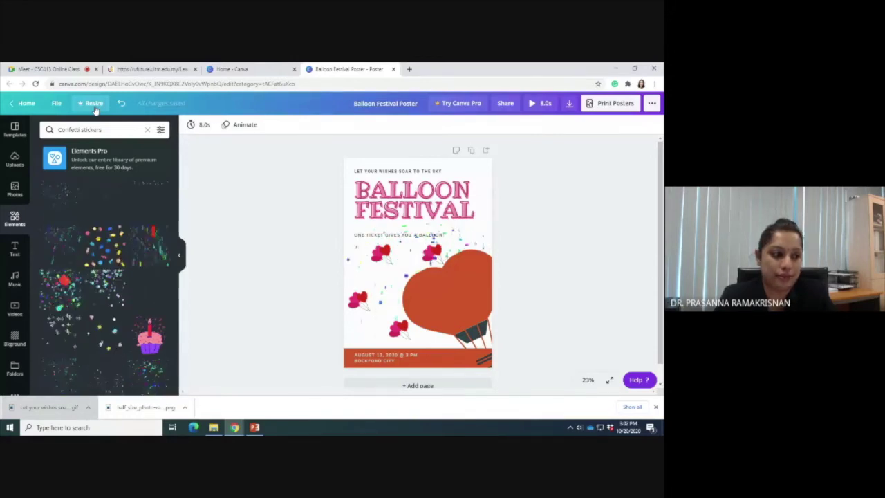
# Look through the element categories and the uploaded images and videos available for the poster.
pyautogui.click(420, 184)
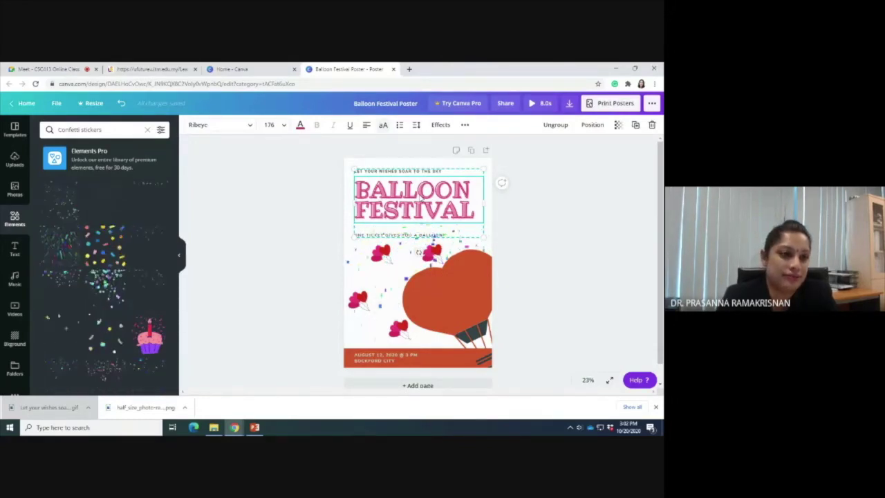
pyautogui.click(15, 221)
pyautogui.click(69, 173)
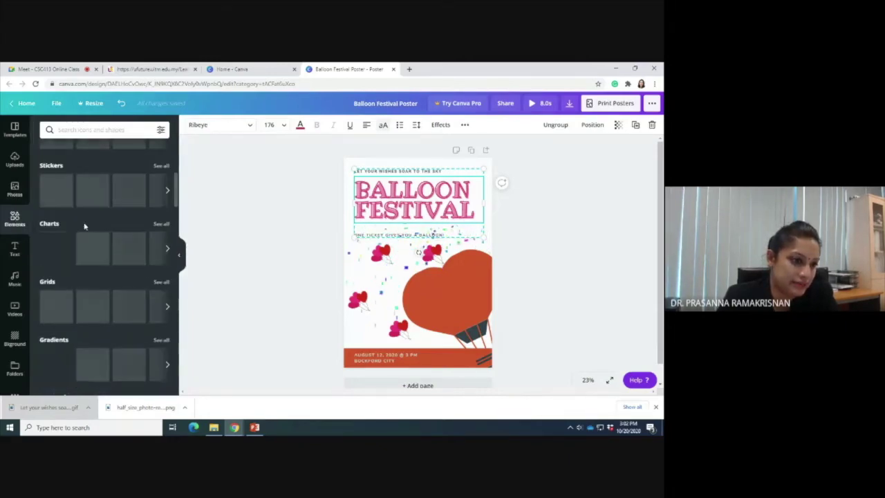
pyautogui.scroll(-2, 108, 245)
pyautogui.scroll(-6, 109, 250)
pyautogui.click(10, 161)
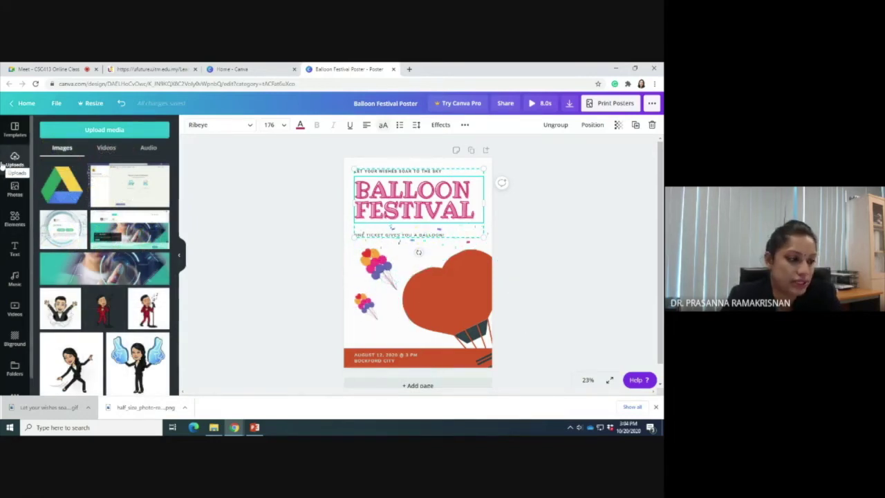
pyautogui.click(105, 148)
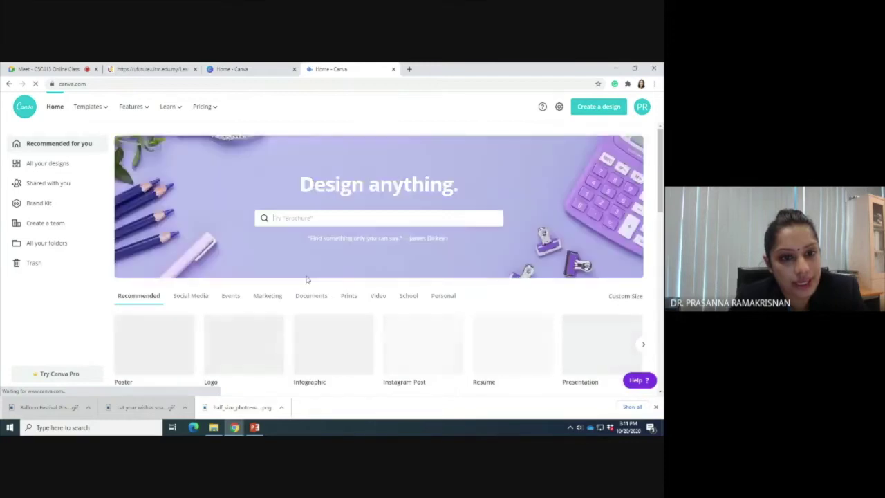
# Browse the home page's design types and existing designs, and create a blank Presentation (16:9).
pyautogui.scroll(-1, 275, 292)
pyautogui.scroll(-2, 274, 291)
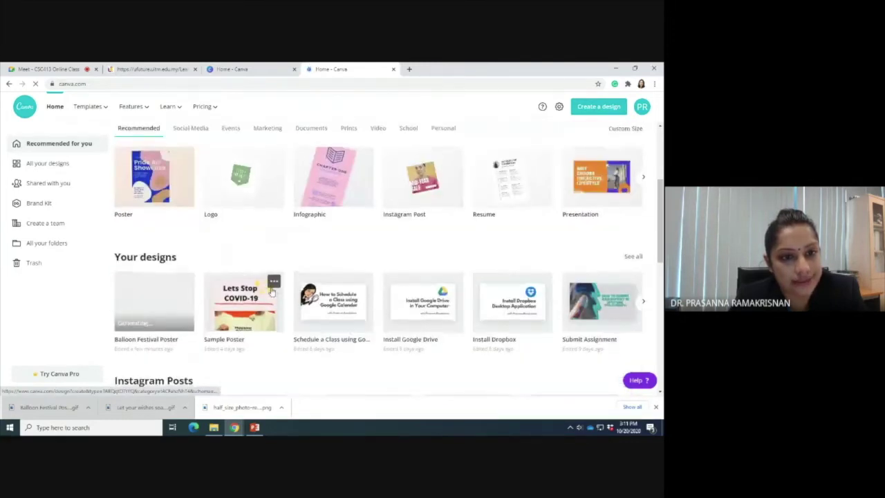
pyautogui.scroll(-1, 207, 289)
pyautogui.click(111, 285)
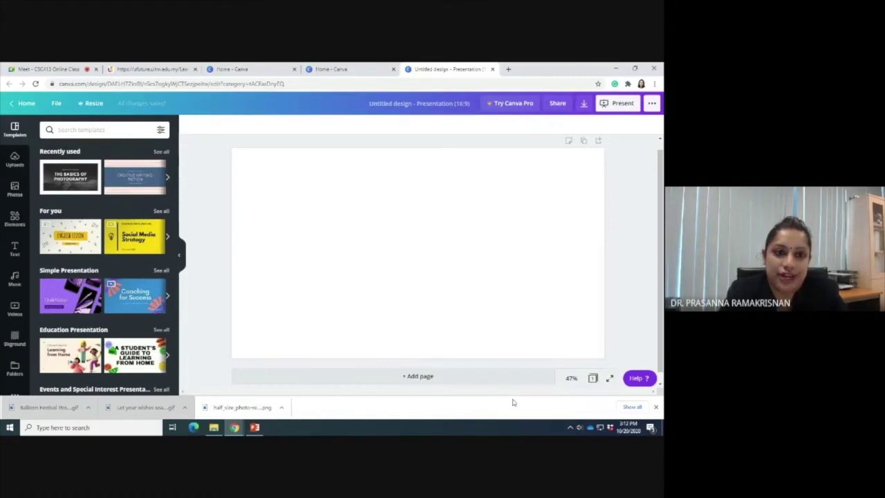
# Browse the Simple Presentation templates, and apply all 19 pages of the Yellow and White Modern School Project Education Presentation template.
pyautogui.click(162, 270)
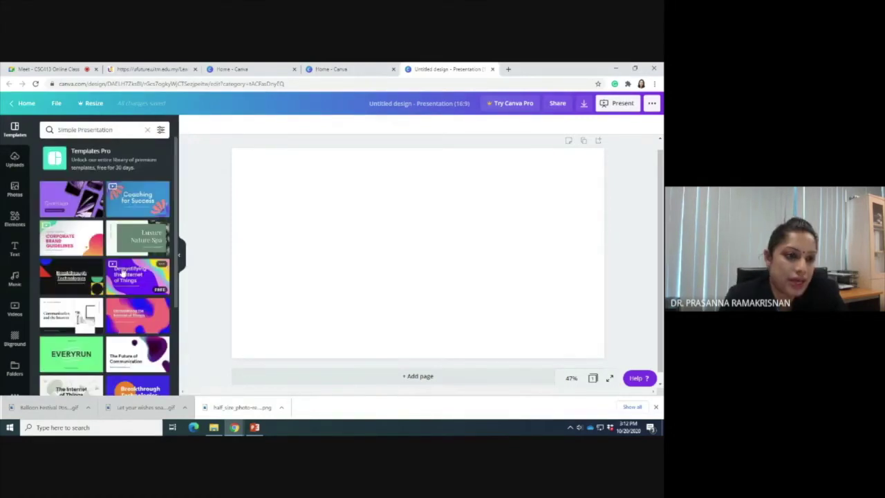
pyautogui.scroll(-10, 97, 258)
pyautogui.scroll(-2, 96, 258)
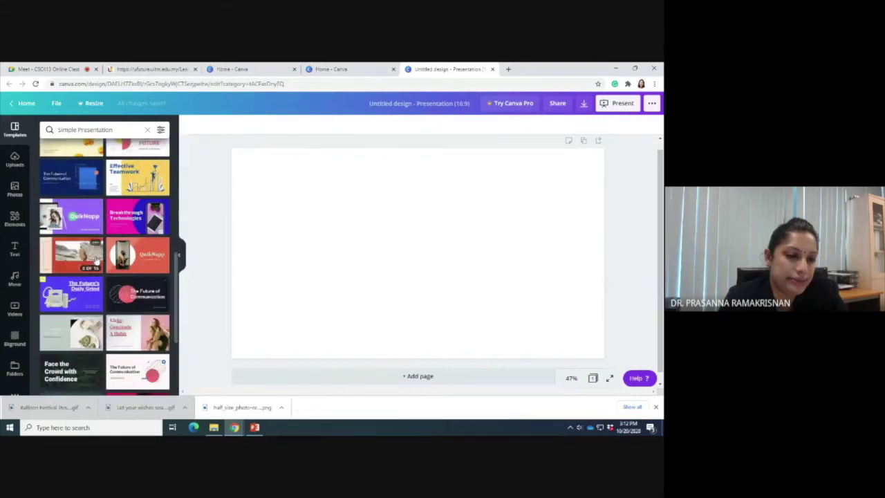
pyautogui.scroll(3, 96, 260)
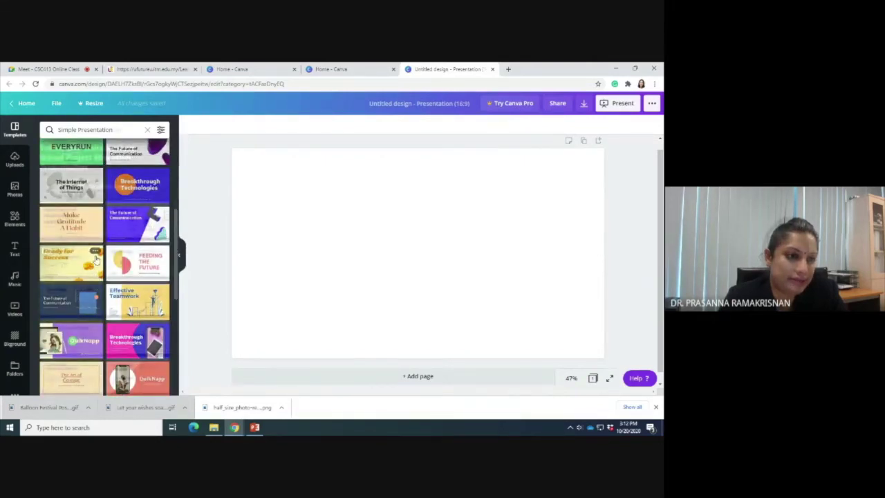
pyautogui.click(96, 259)
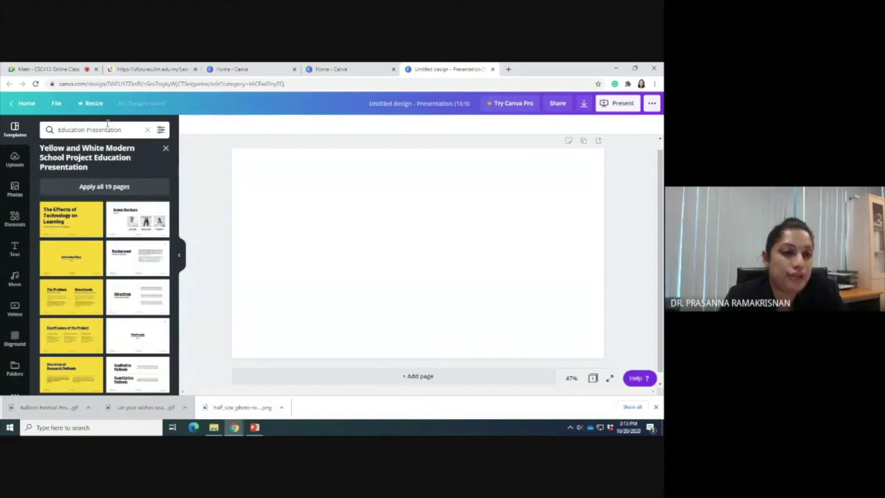
pyautogui.click(118, 189)
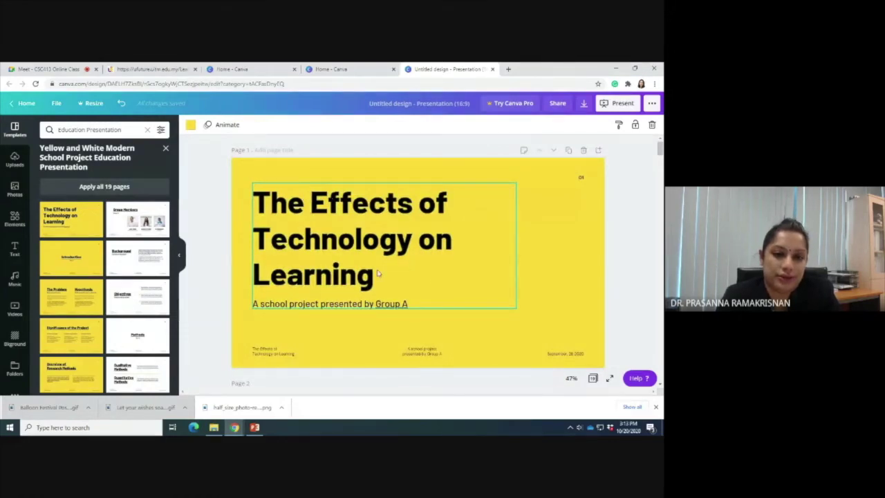
# Delete the "The Effects of Technology on Learning" and "A school project presented by Group A" footer texts from page 1.
pyautogui.click(422, 351)
pyautogui.click(266, 352)
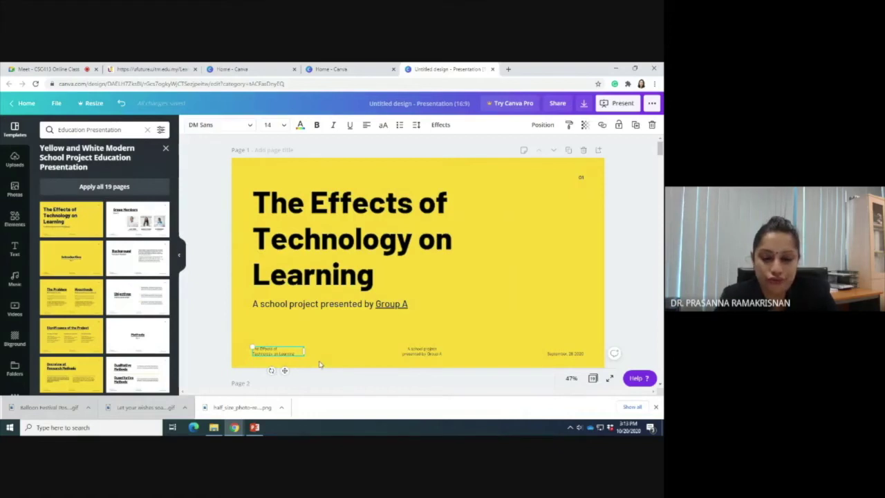
pyautogui.press('Delete')
pyautogui.click(421, 351)
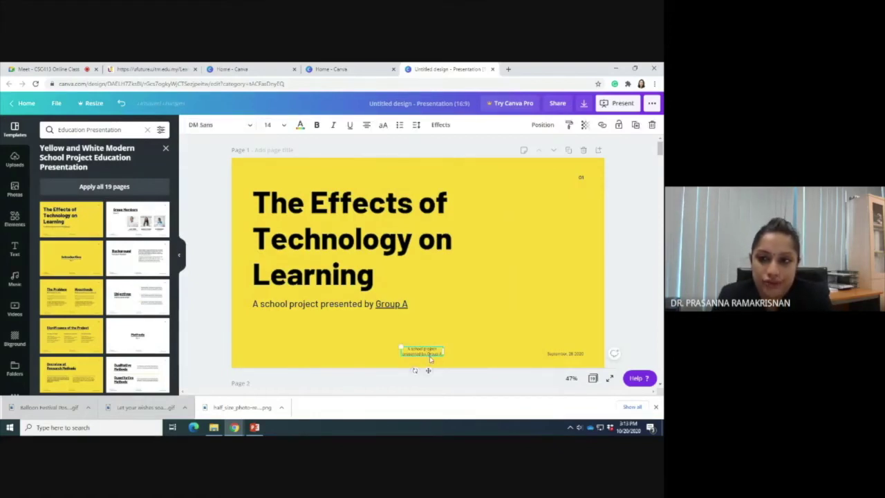
pyautogui.press('Delete')
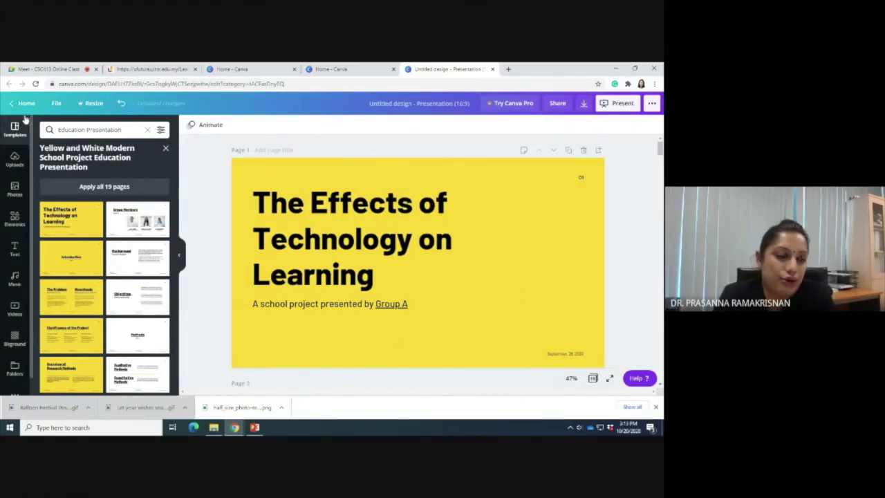
# Upload the Universiti Teknologi MARA logo image from the device's picture files to the uploaded media.
pyautogui.click(16, 164)
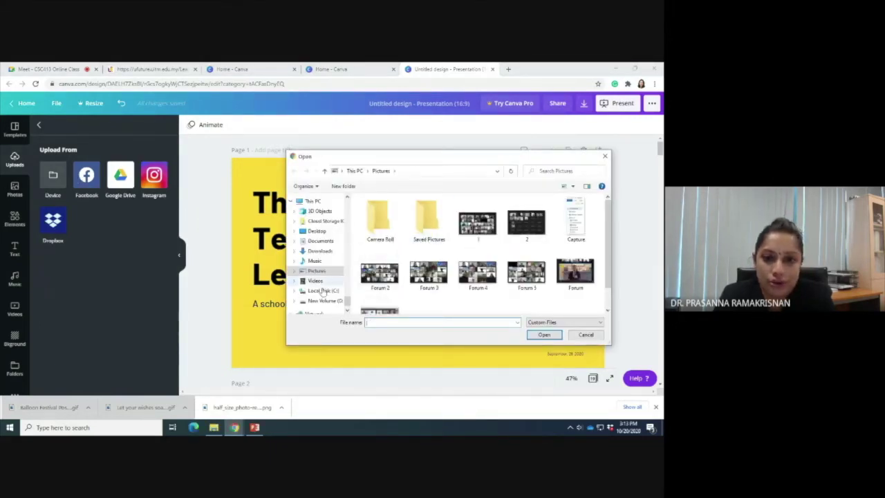
pyautogui.scroll(-1, 314, 254)
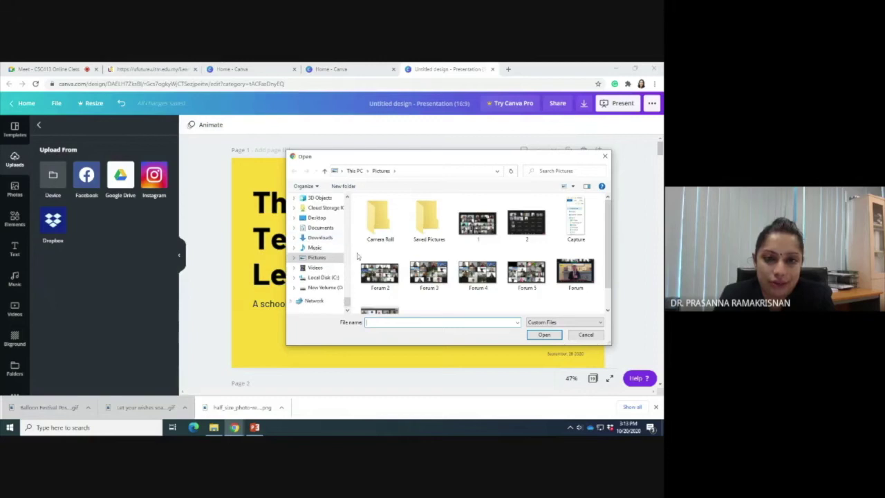
pyautogui.scroll(4, 317, 242)
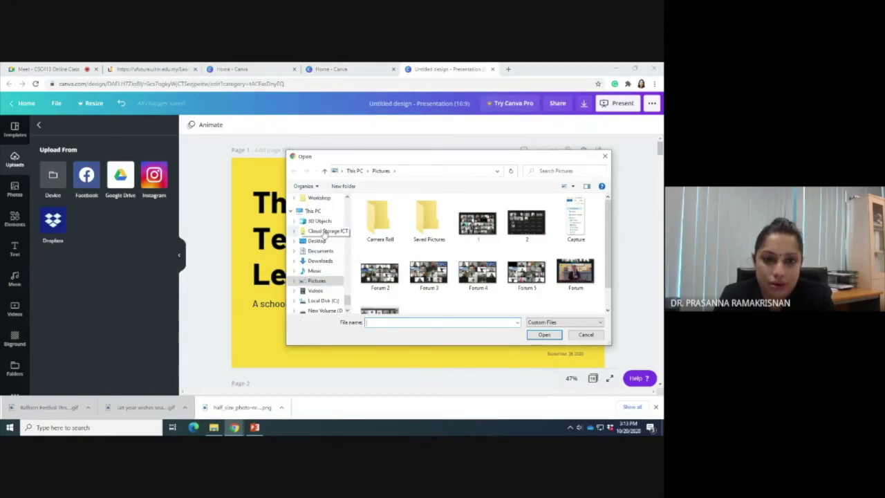
pyautogui.press('Escape')
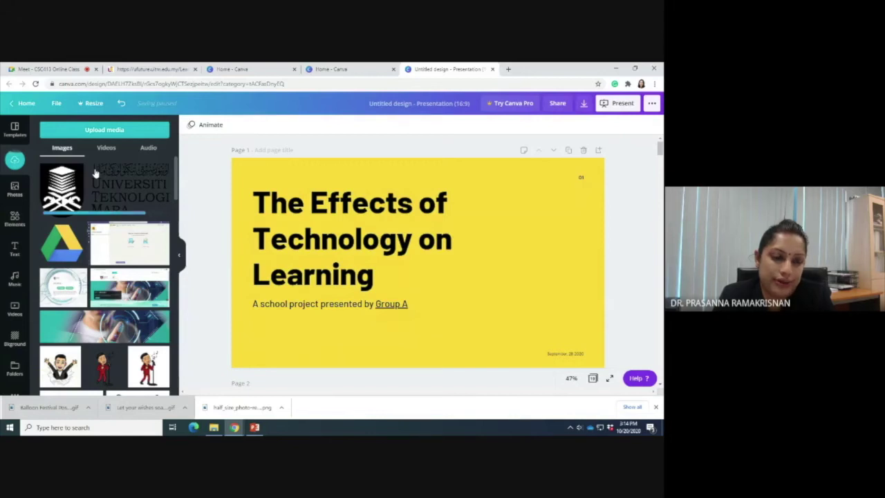
# Add the uploaded university logo to page 1, shrink it, and place it centred near the lower edge below the subtitle.
pyautogui.click(95, 173)
pyautogui.moveTo(560, 322); pyautogui.dragTo(371, 243)
pyautogui.moveTo(324, 222); pyautogui.dragTo(426, 342)
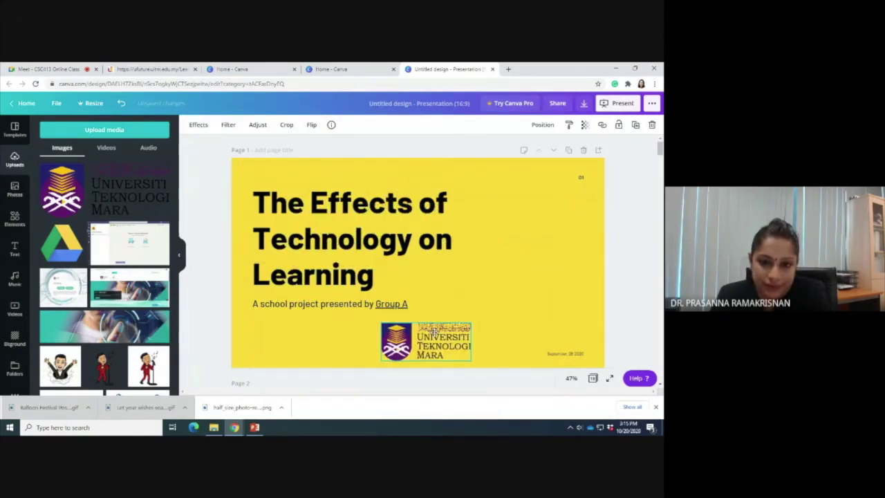
pyautogui.moveTo(380, 323); pyautogui.dragTo(414, 343)
pyautogui.click(496, 376)
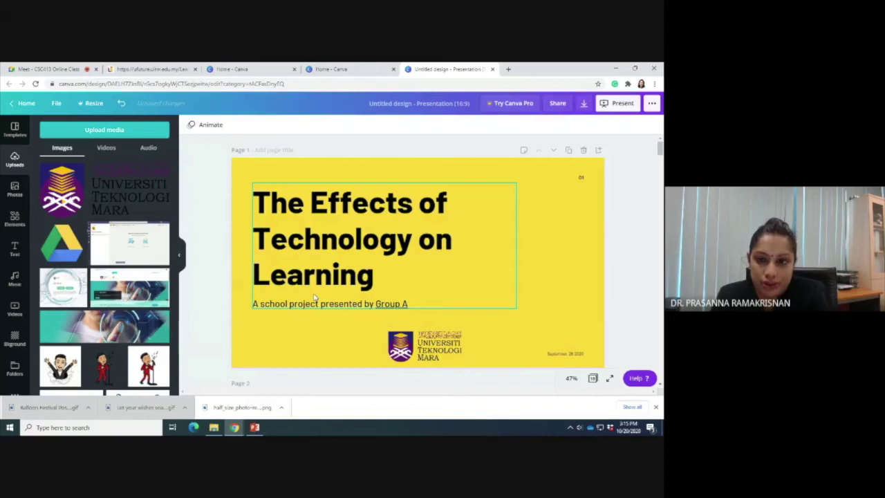
# Review the presentation's pages from the title page through Group Members, Introduction and Background to The Problem and Hypothesis.
pyautogui.scroll(-2, 587, 334)
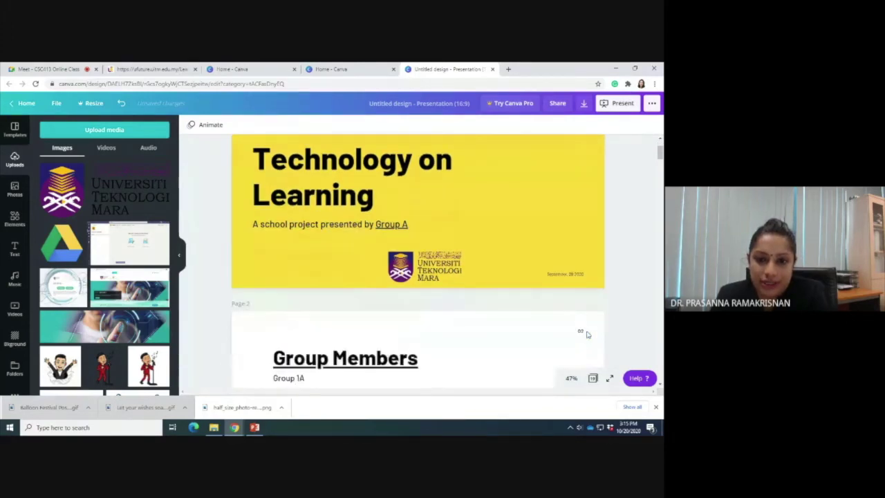
pyautogui.scroll(-3, 587, 334)
pyautogui.scroll(-1, 586, 335)
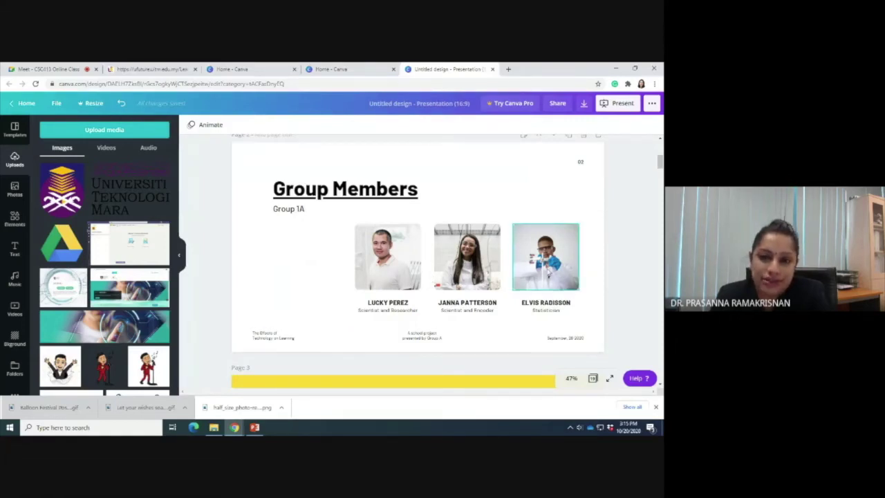
pyautogui.scroll(2, 548, 273)
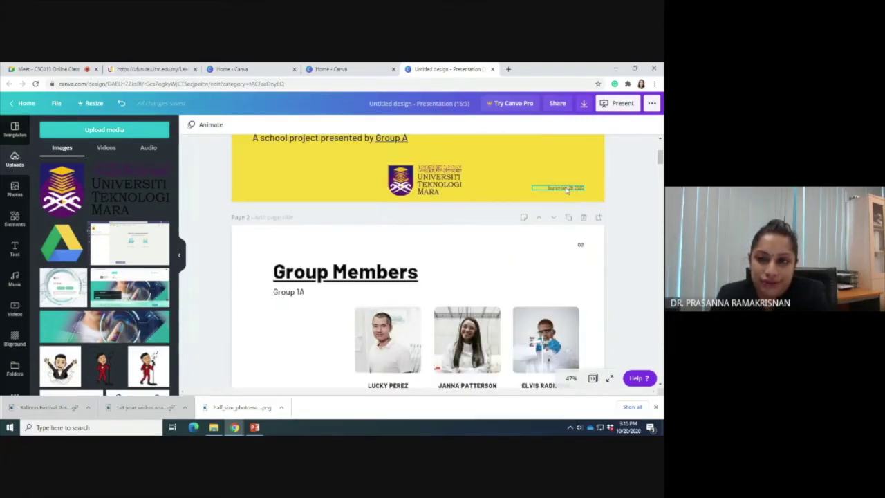
pyautogui.scroll(-3, 288, 212)
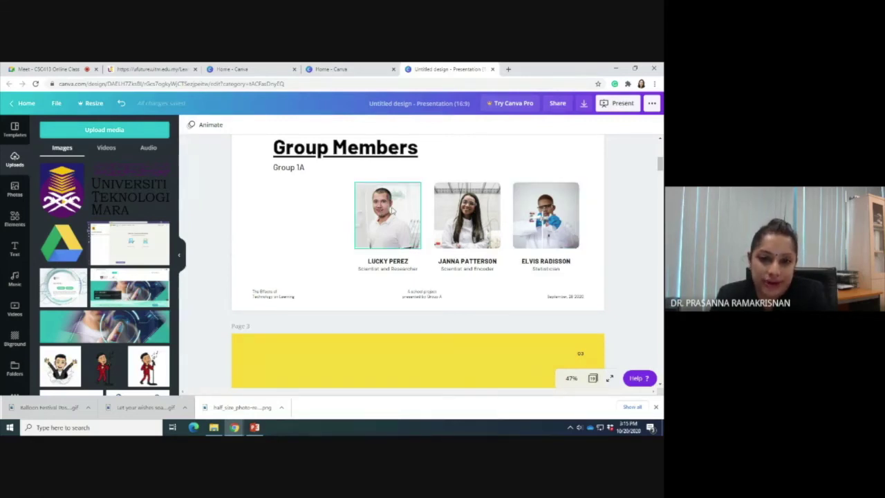
pyautogui.scroll(-3, 392, 210)
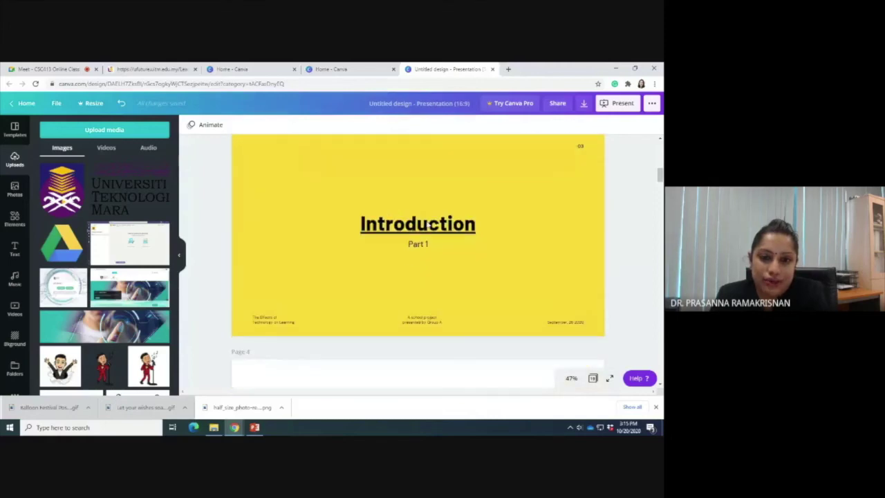
pyautogui.scroll(-3, 412, 277)
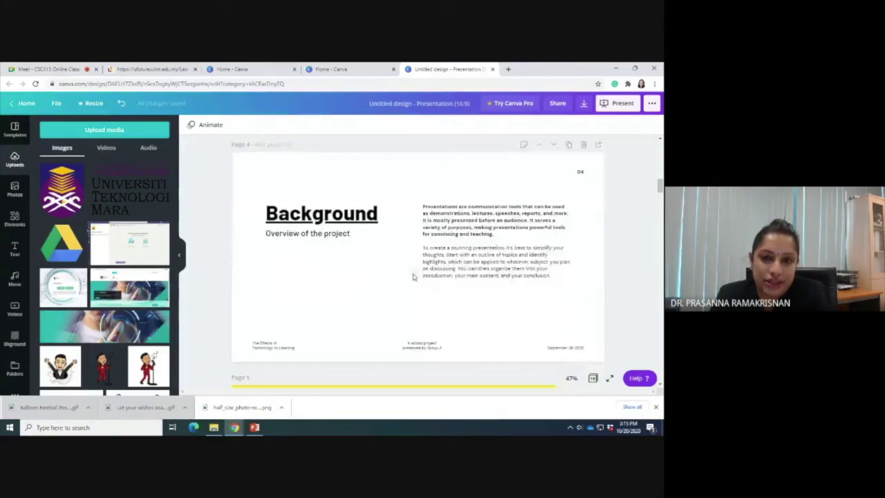
pyautogui.scroll(-1, 306, 197)
pyautogui.scroll(-5, 305, 206)
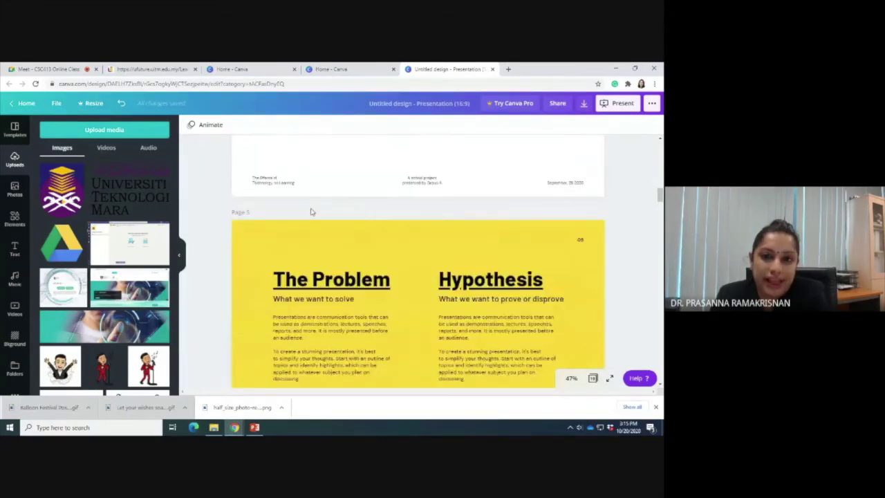
pyautogui.scroll(15, 314, 209)
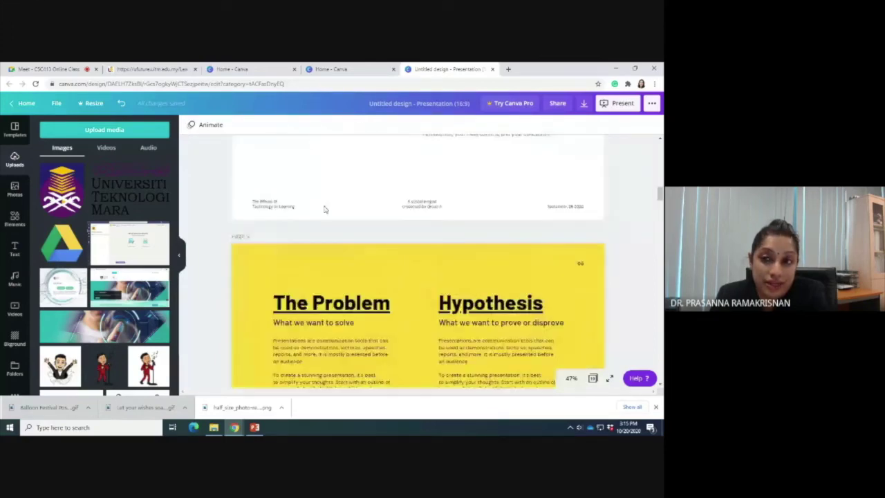
pyautogui.scroll(2, 625, 173)
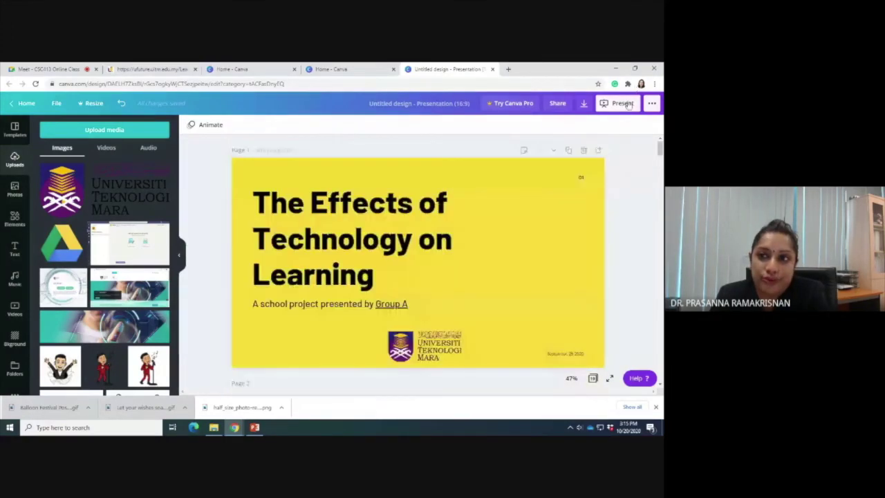
# Present the design full screen, advance through the slides up to page 19, Contributions of the Project, and exit the presentation view.
pyautogui.click(620, 103)
pyautogui.click(645, 238)
pyautogui.click(645, 238)
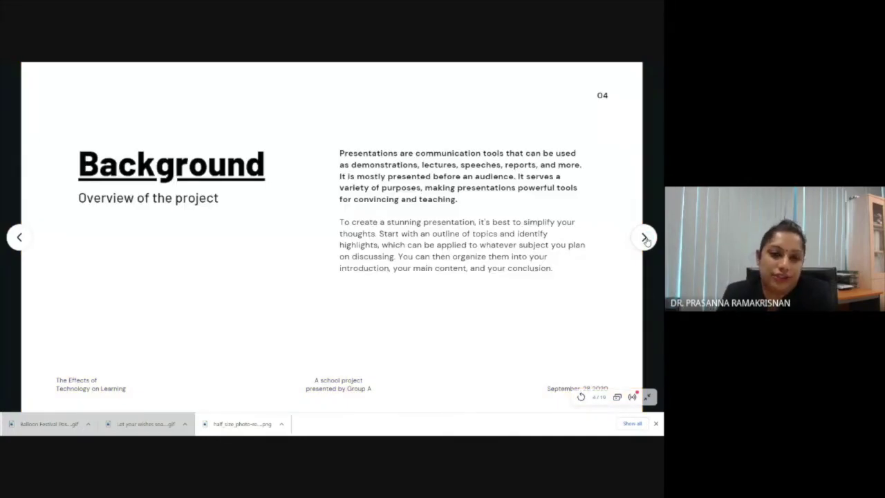
pyautogui.click(645, 238)
pyautogui.click(645, 237)
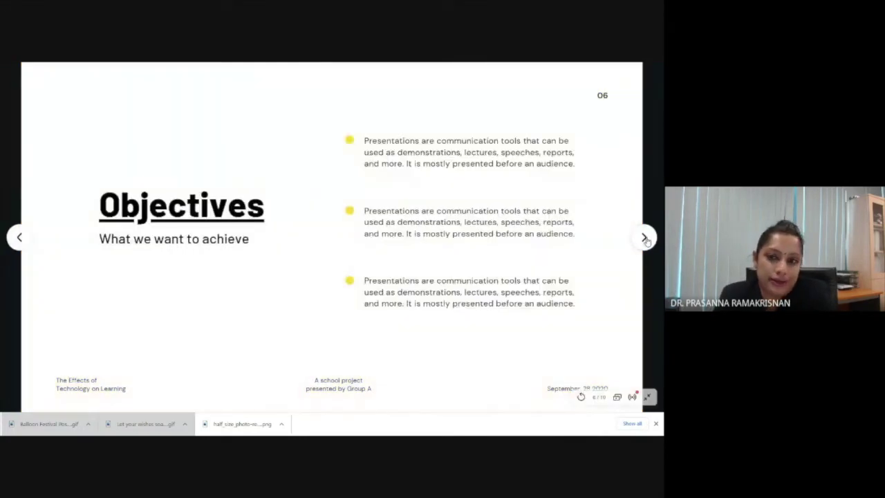
pyautogui.click(644, 238)
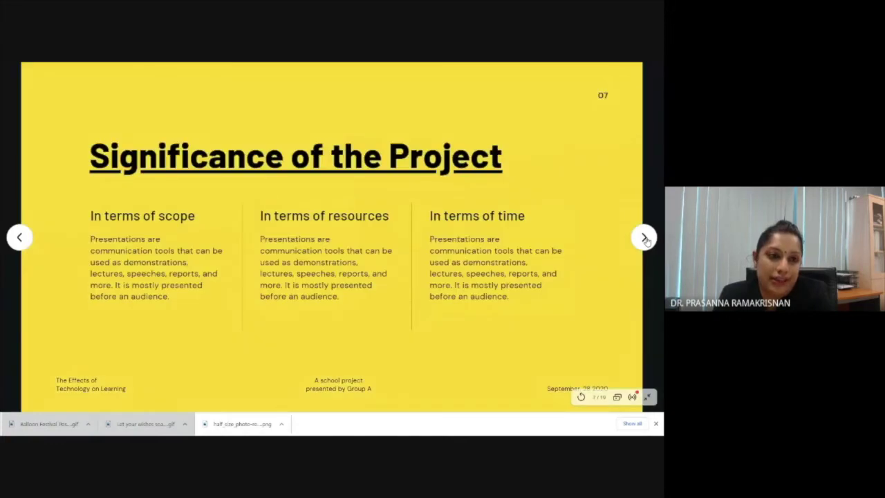
pyautogui.click(645, 238)
pyautogui.click(645, 238)
pyautogui.click(645, 238)
pyautogui.click(645, 237)
pyautogui.click(645, 237)
pyautogui.click(645, 238)
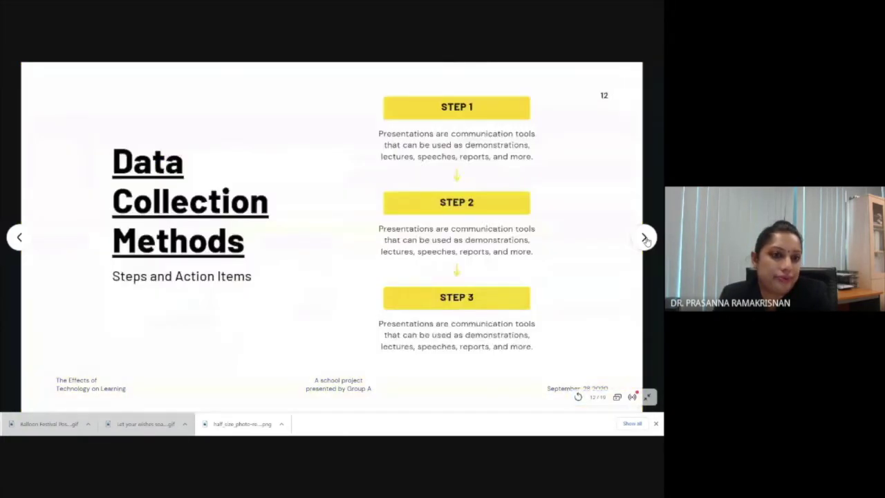
pyautogui.click(645, 238)
pyautogui.click(645, 238)
pyautogui.click(645, 238)
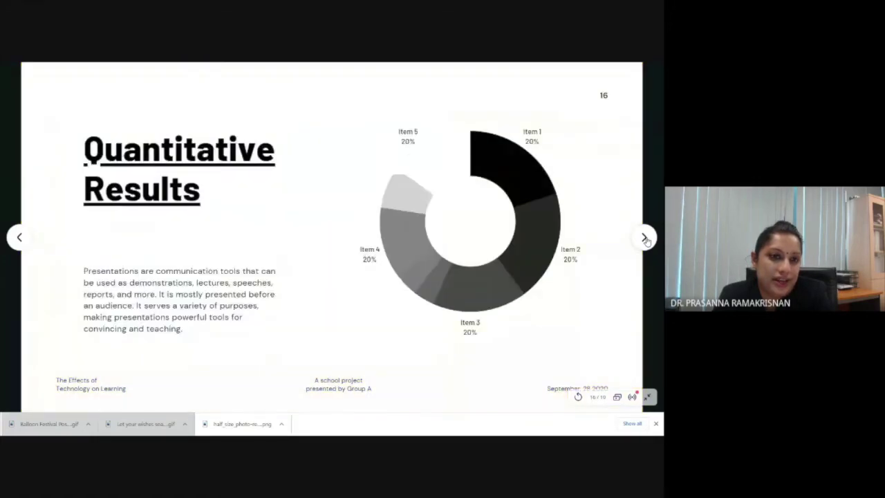
pyautogui.click(645, 238)
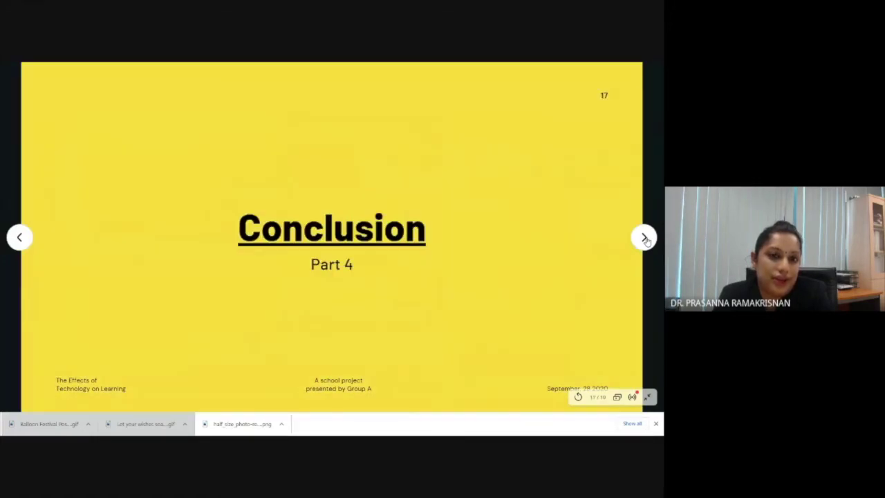
pyautogui.click(645, 238)
pyautogui.click(645, 238)
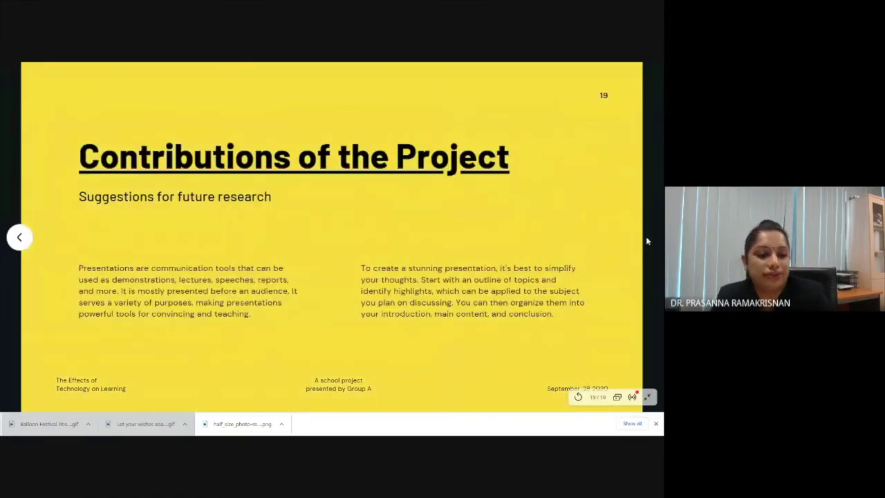
pyautogui.press('Escape')
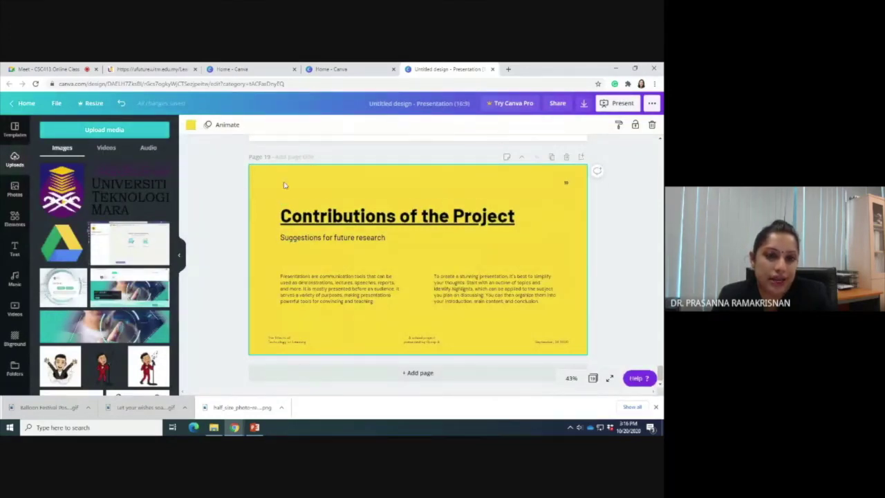
# Try the Block animation on page 19 and apply the Pan animation to the Group Members page.
pyautogui.click(216, 127)
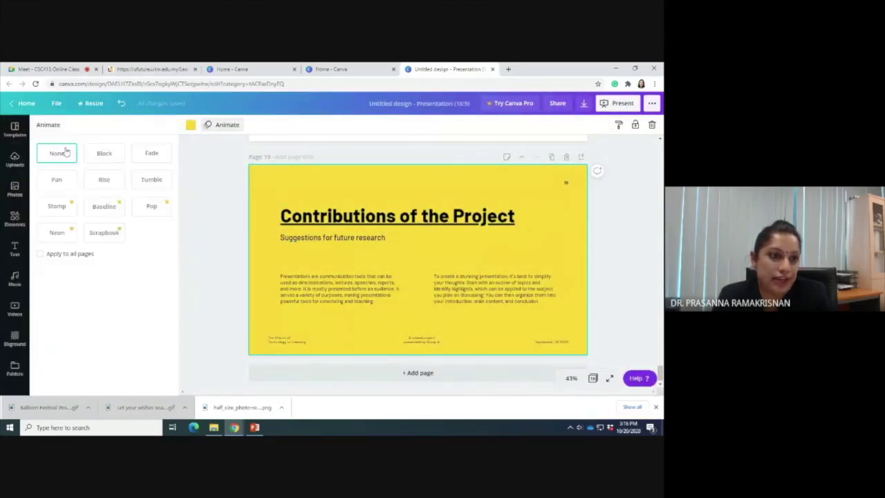
pyautogui.click(99, 157)
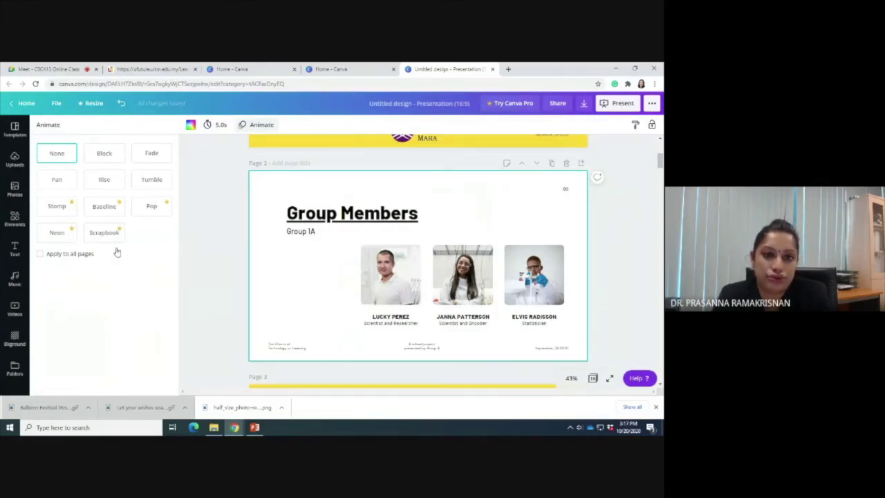
pyautogui.scroll(-2, 300, 239)
pyautogui.scroll(5, 300, 239)
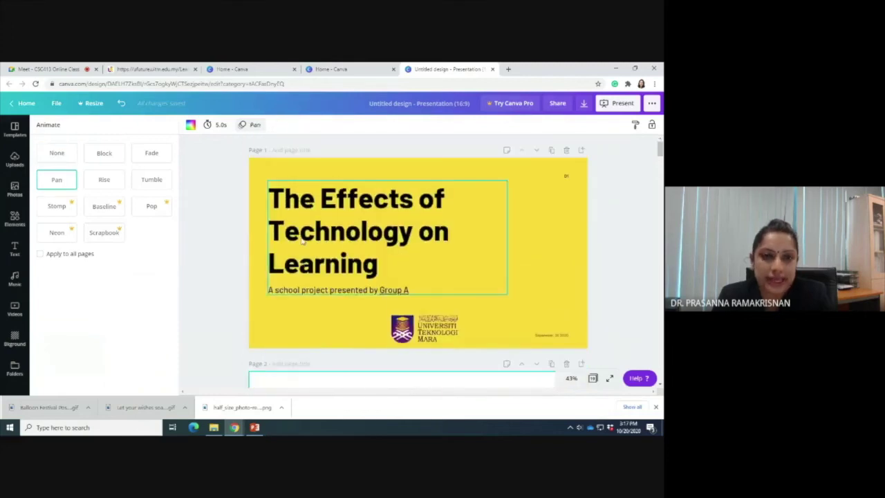
# Browse the available element collections, such as Simple Drawn Objects, Camping Rustic Drawing and Sketchy Flowers.
pyautogui.click(15, 220)
pyautogui.scroll(-8, 141, 239)
pyautogui.scroll(-4, 141, 239)
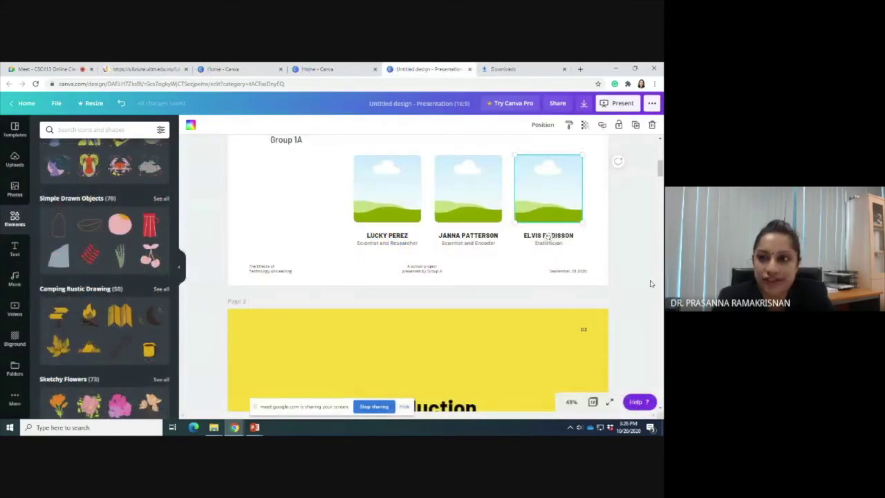
# Examine the download file types offered for the presentation, from PNG to GIF, and close the download options without downloading.
pyautogui.scroll(3, 596, 169)
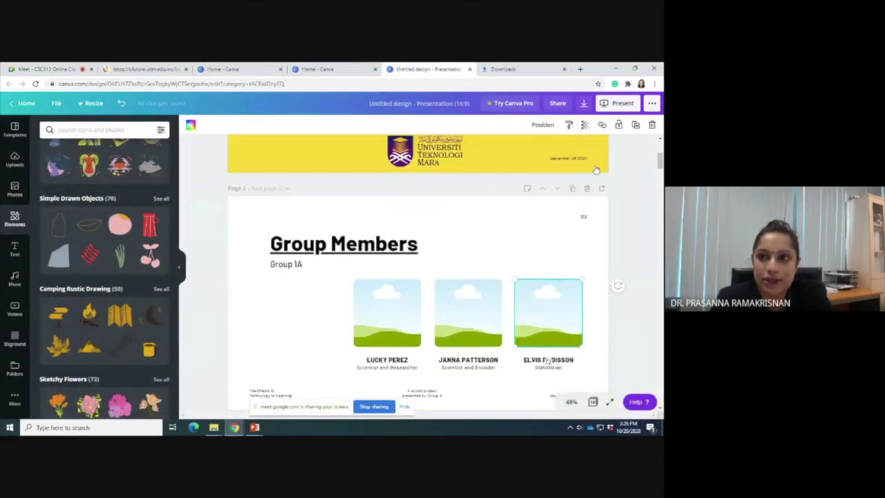
pyautogui.click(583, 103)
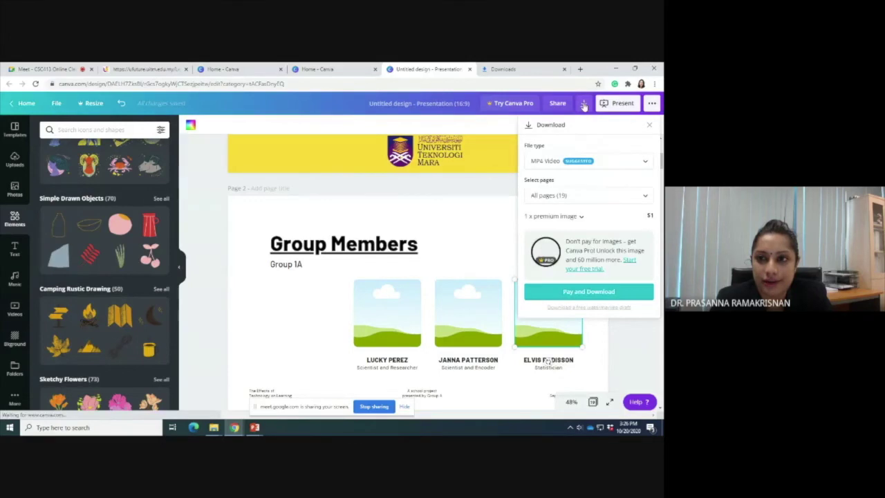
pyautogui.click(569, 162)
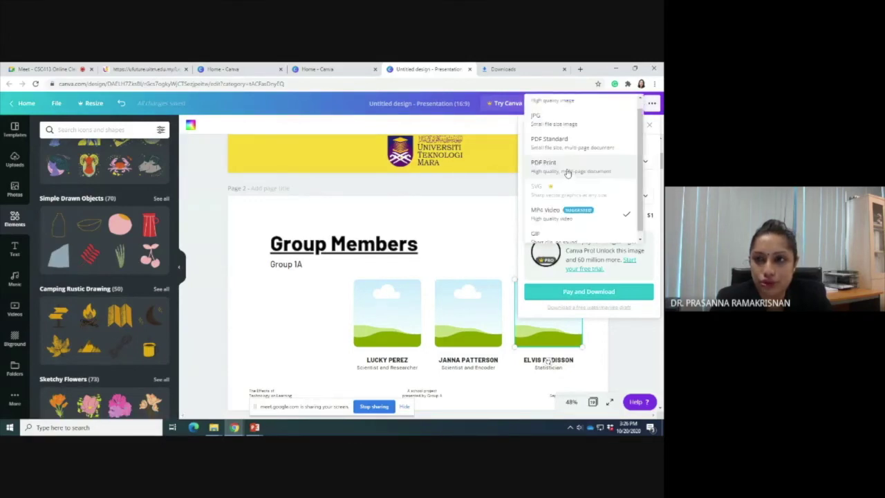
pyautogui.scroll(1, 551, 127)
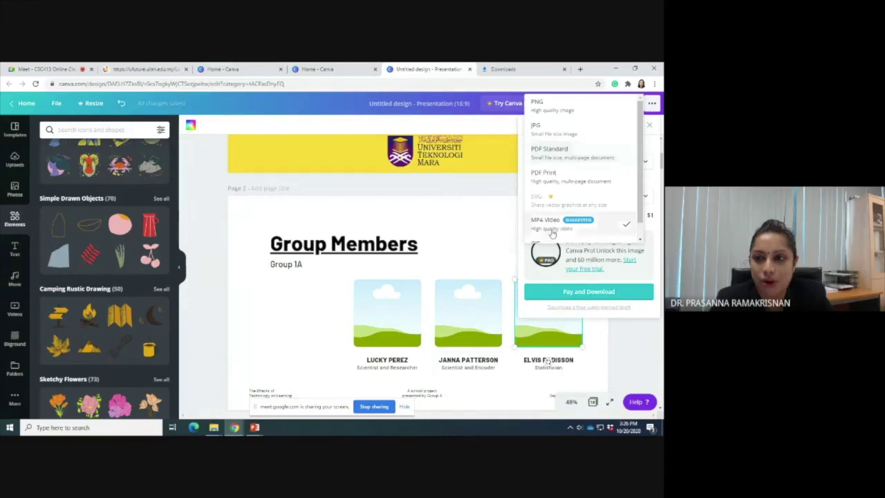
pyautogui.scroll(-1, 549, 218)
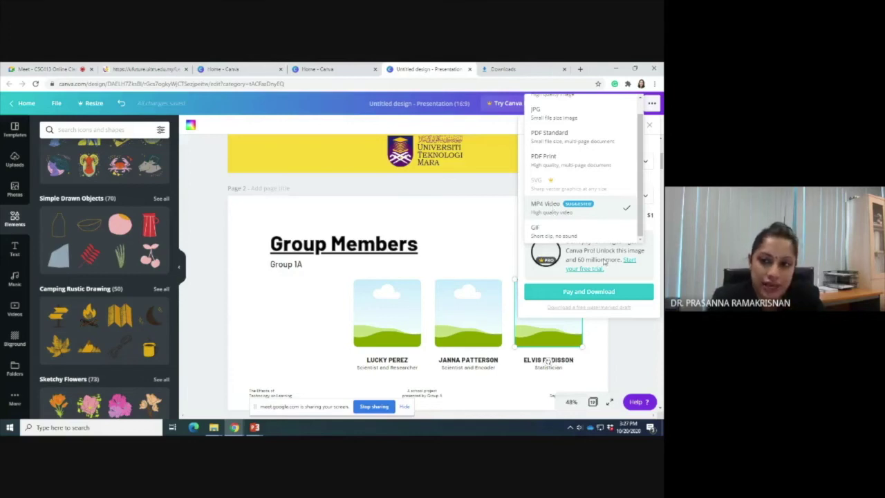
pyautogui.click(640, 273)
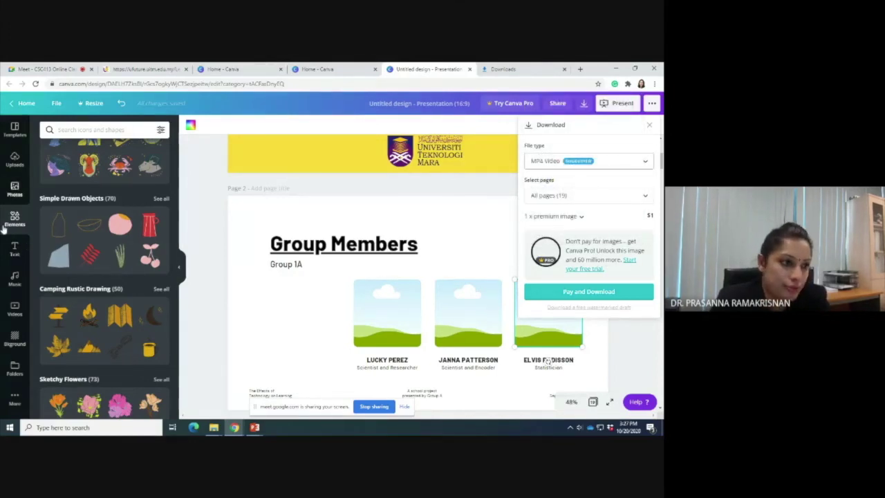
pyautogui.press('Escape')
# Browse the trending photos in the photo library, from landscapes to people and workspaces.
pyautogui.click(9, 189)
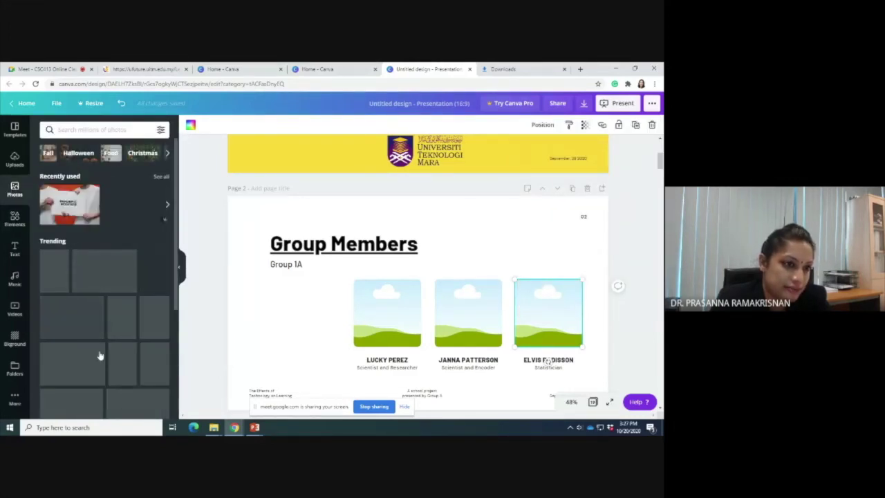
pyautogui.scroll(-10, 100, 316)
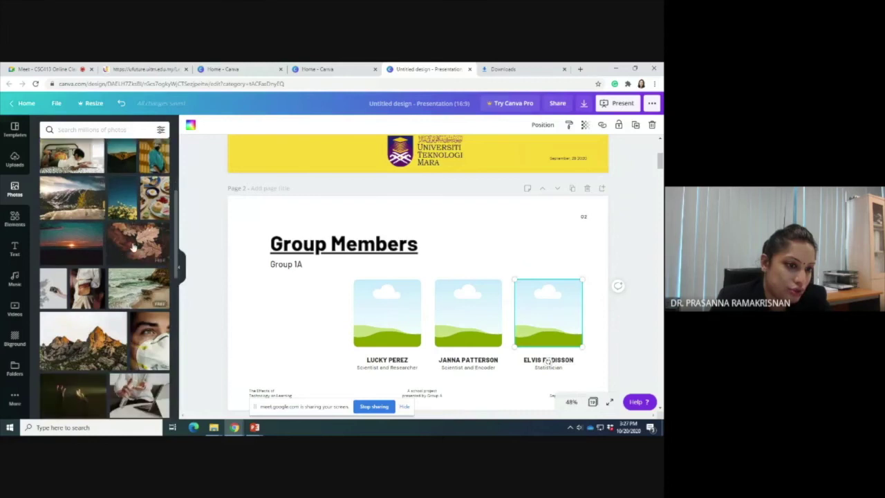
pyautogui.scroll(-5, 142, 297)
pyautogui.scroll(-5, 145, 332)
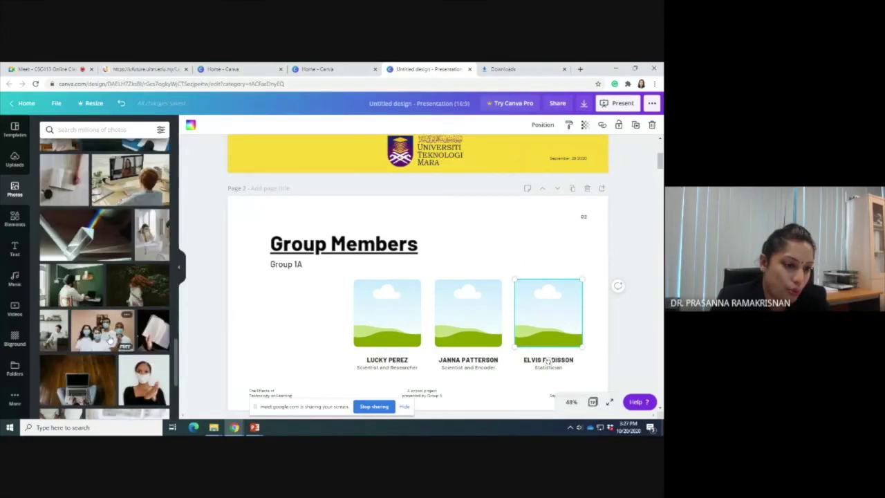
pyautogui.scroll(-5, 97, 379)
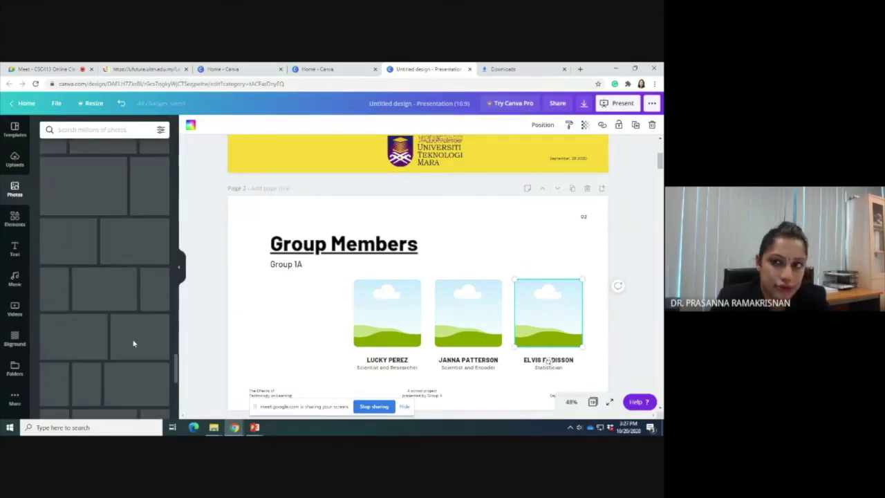
# Download all pages as a free watermarked PNG draft and open the downloaded Untitled design.zip to view its files.
pyautogui.click(583, 102)
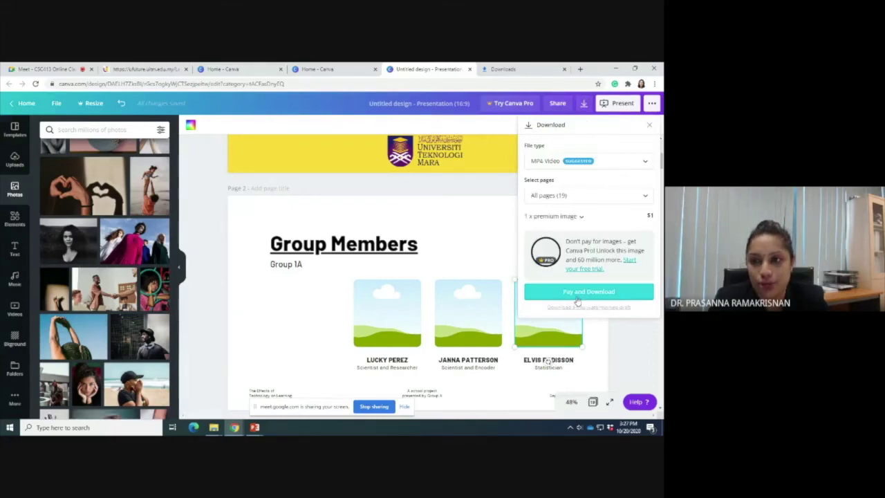
pyautogui.click(566, 216)
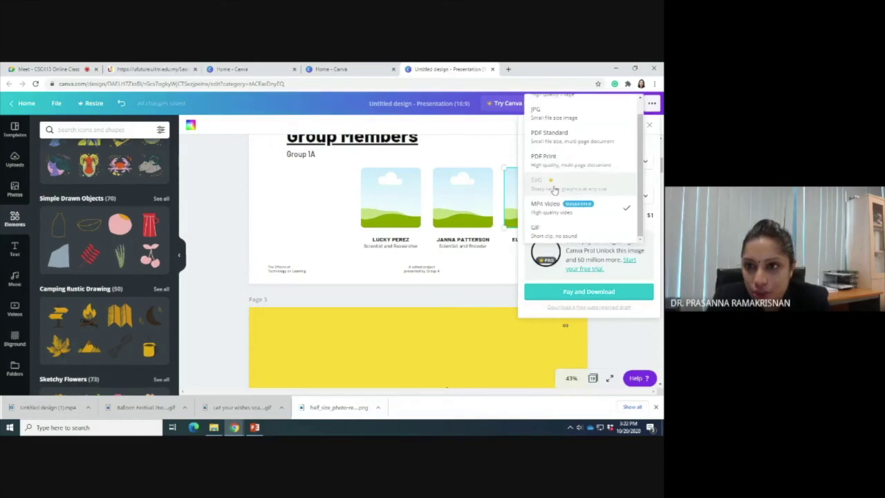
pyautogui.scroll(1, 554, 188)
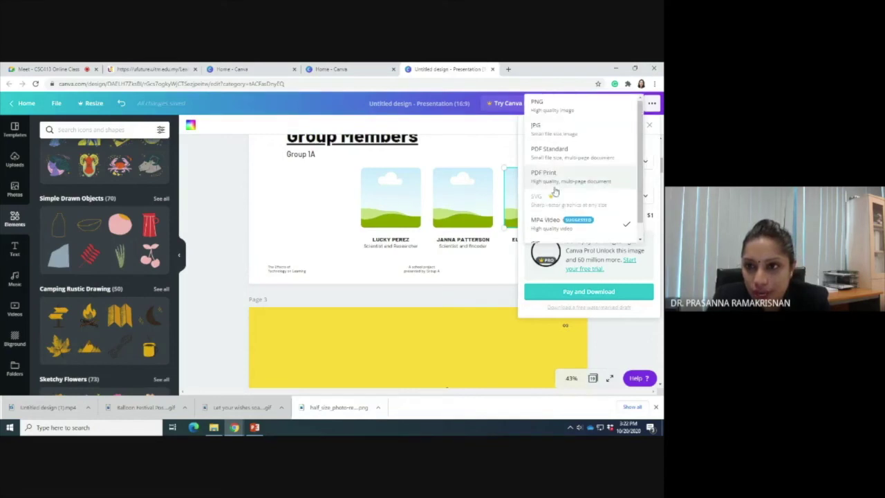
pyautogui.click(547, 111)
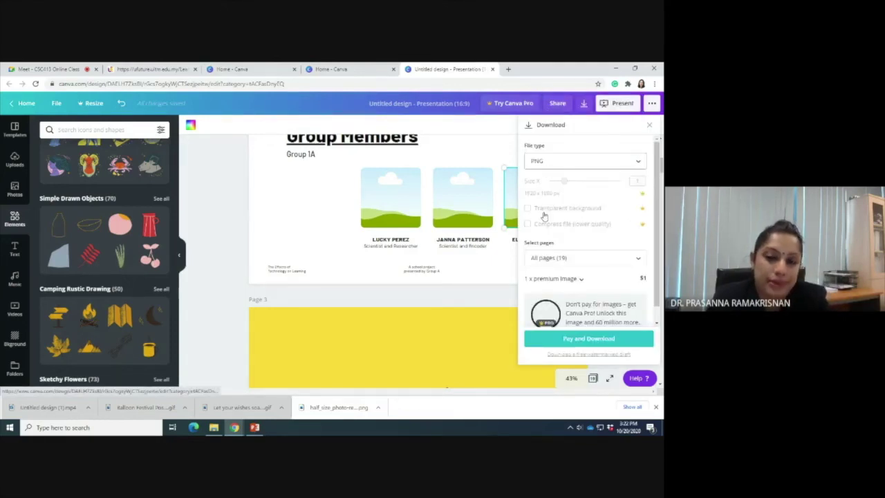
pyautogui.click(581, 355)
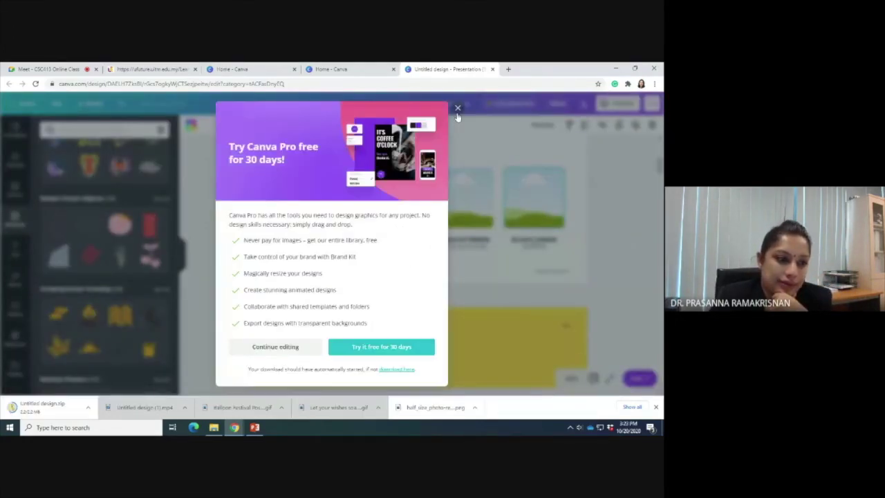
pyautogui.click(457, 109)
pyautogui.click(66, 411)
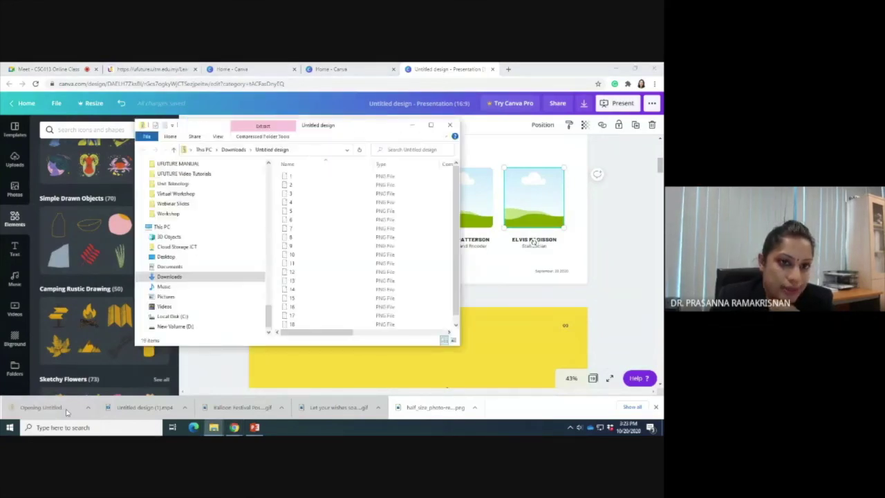
pyautogui.scroll(-1, 291, 207)
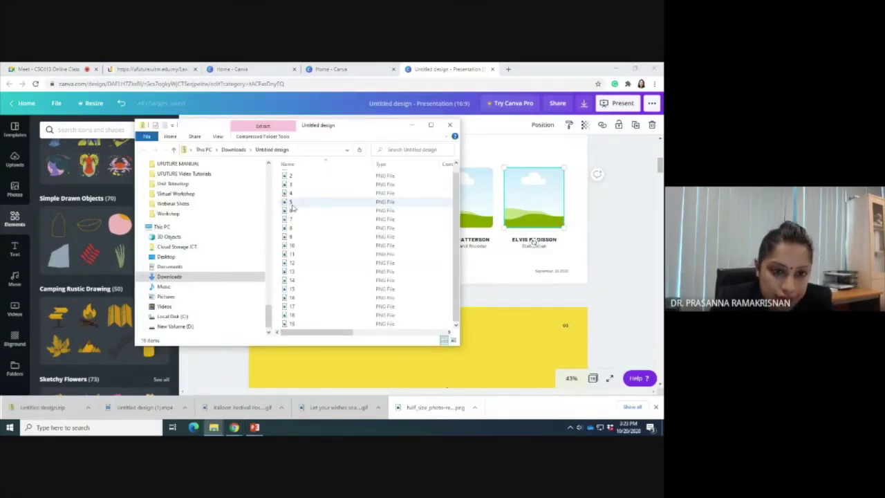
# Switch to PowerPoint and create a new blank presentation.
pyautogui.click(254, 427)
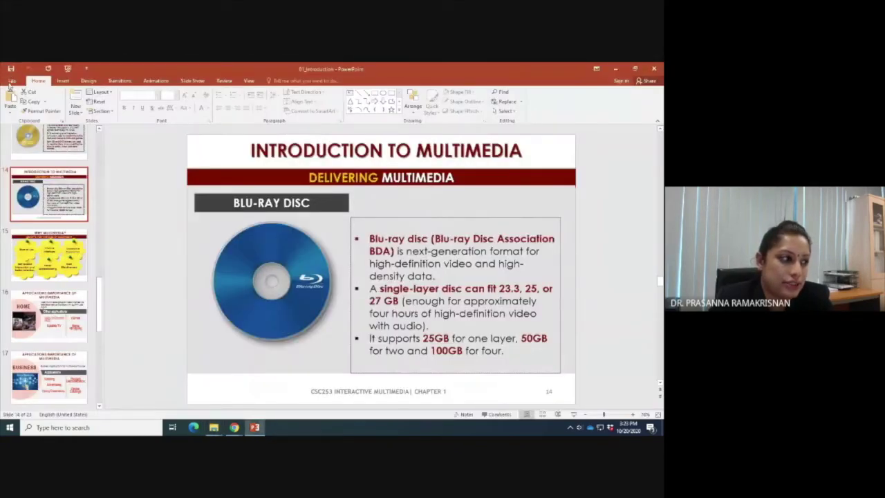
pyautogui.click(11, 81)
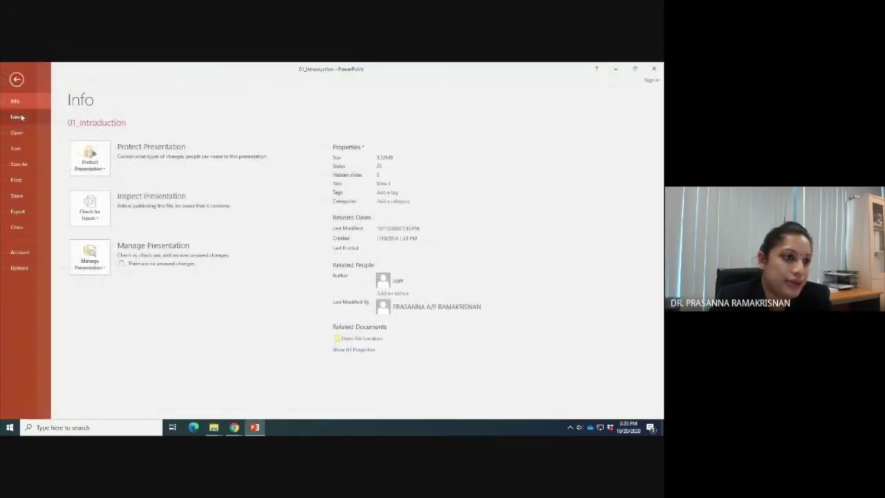
pyautogui.click(27, 118)
pyautogui.click(95, 175)
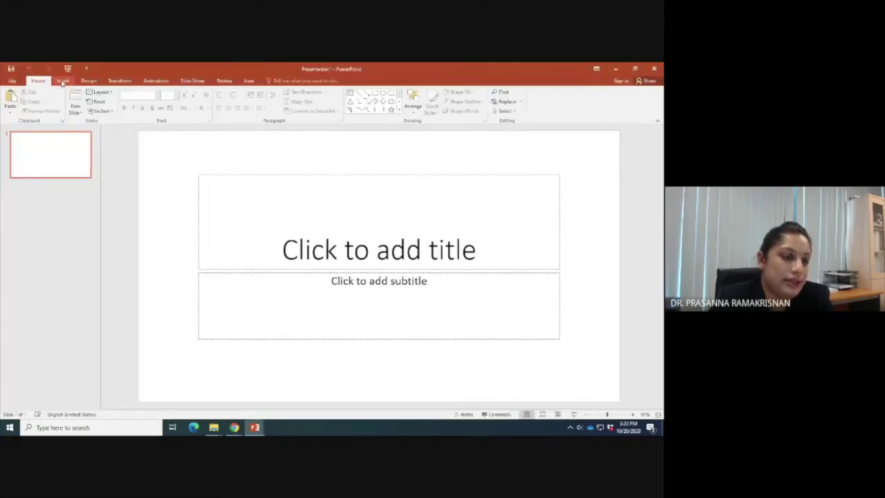
# Insert picture 1 from the Sample PP folder on the desktop into the first slide.
pyautogui.click(62, 81)
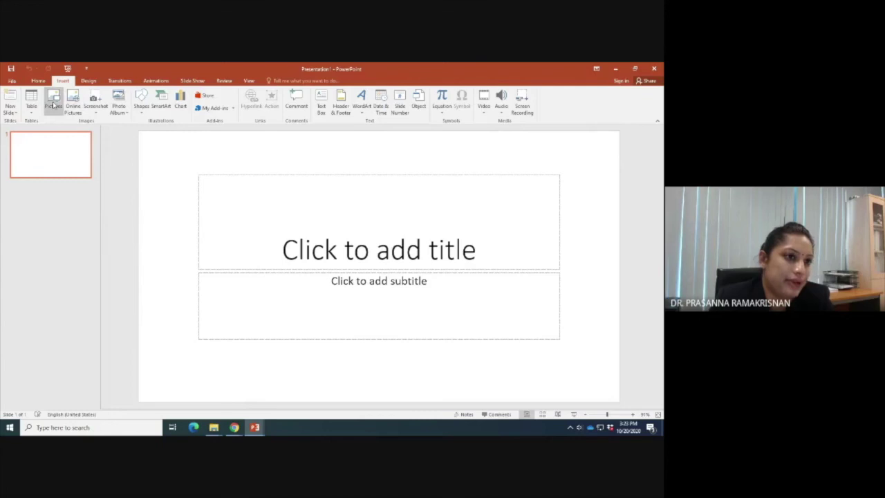
pyautogui.click(53, 104)
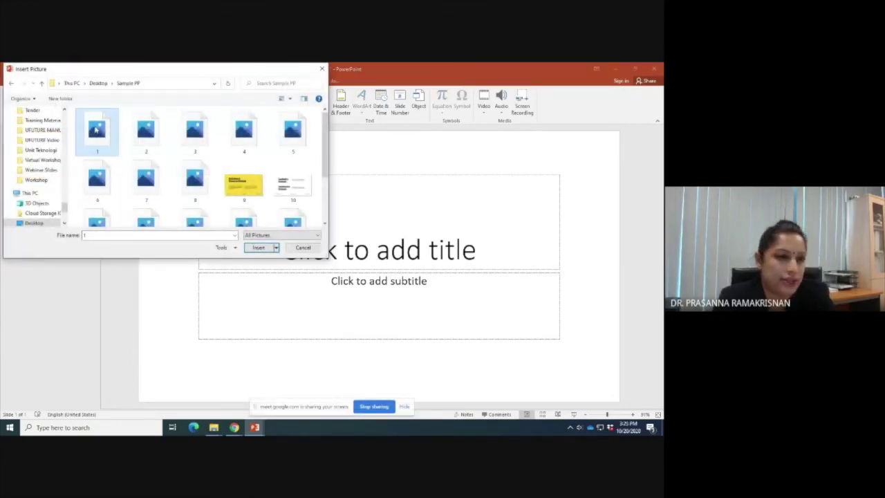